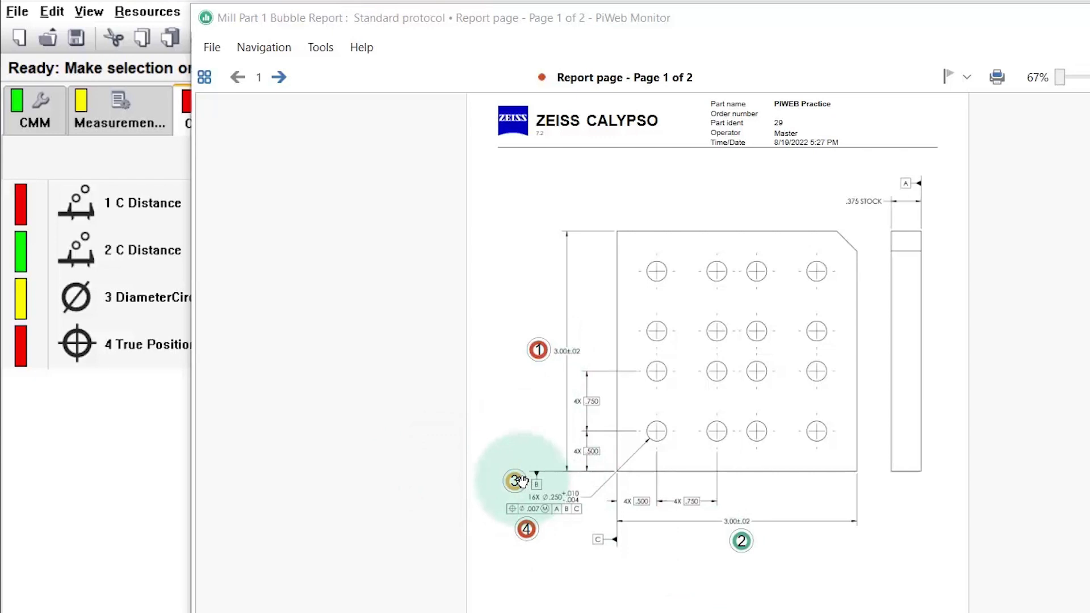
- Show the Protocol table on page 2, then close the PiWeb Monitor window
click(278, 77)
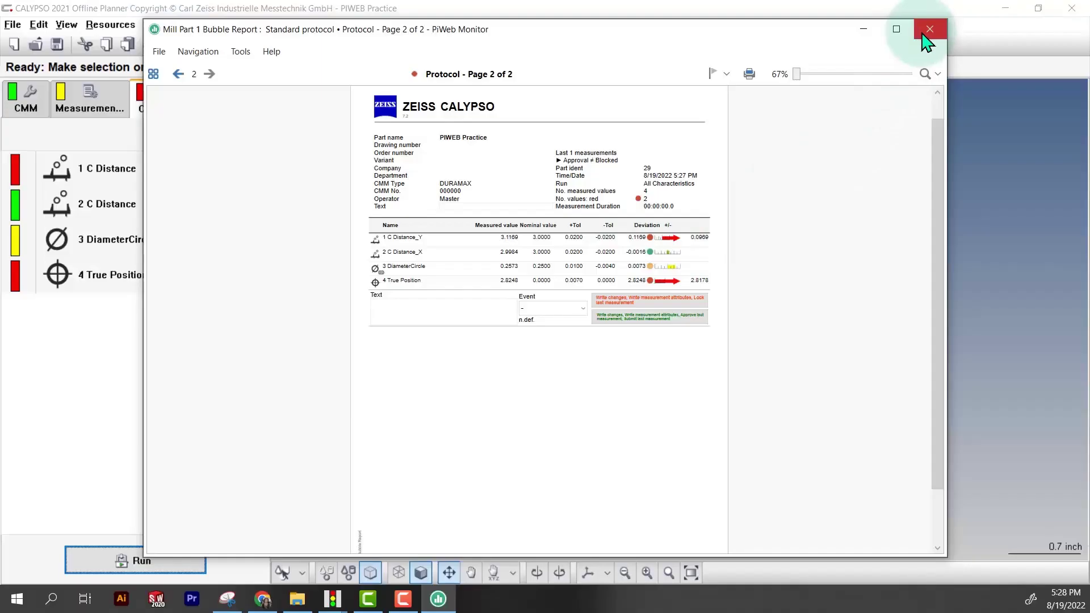
click(924, 31)
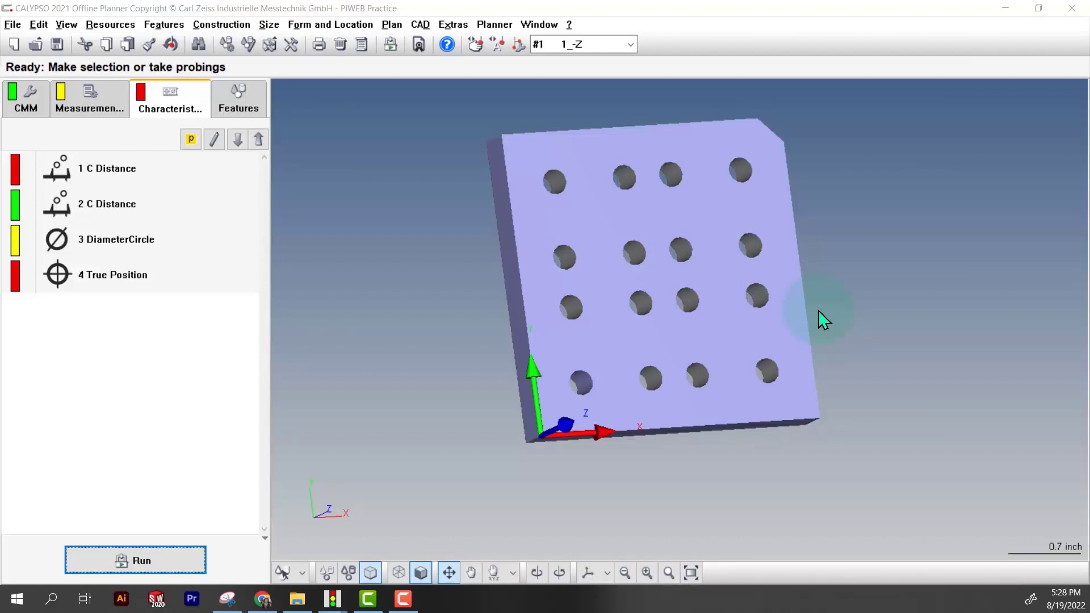
click(79, 176)
double_click(85, 180)
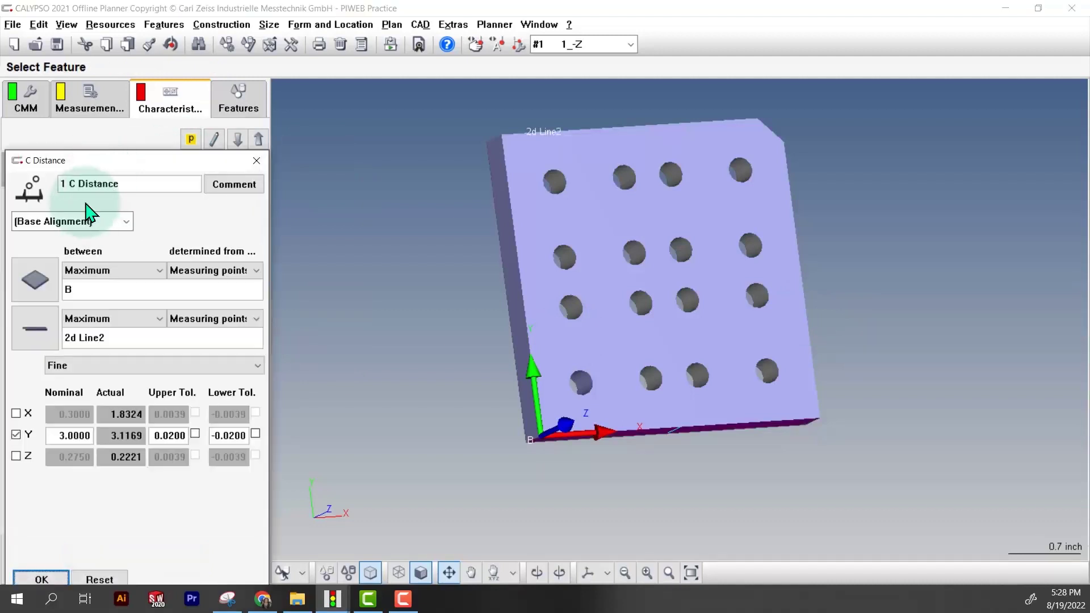
click(163, 186)
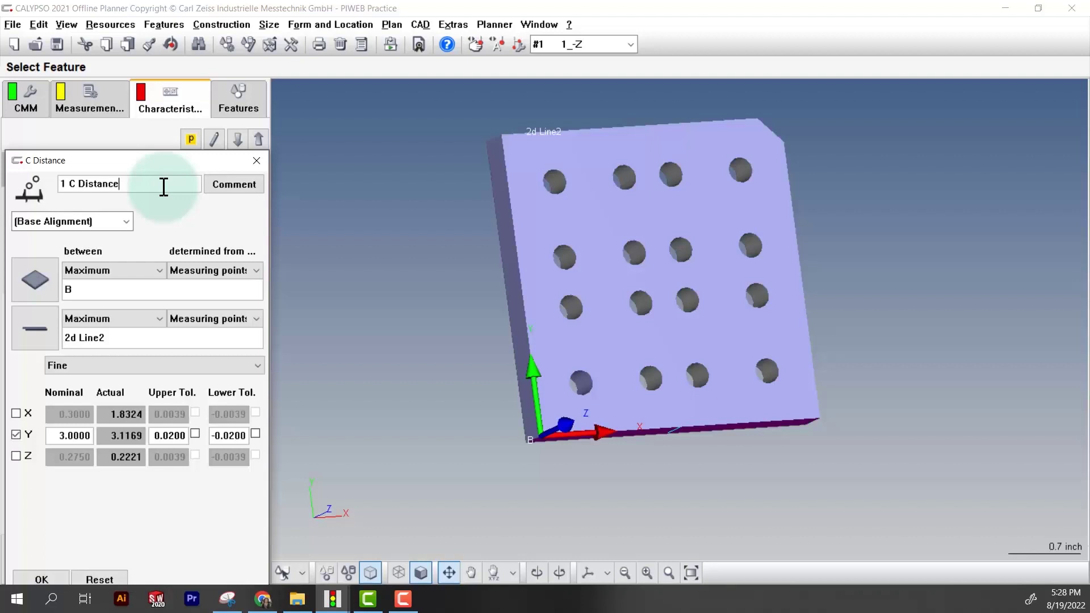
drag(163, 187, 76, 183)
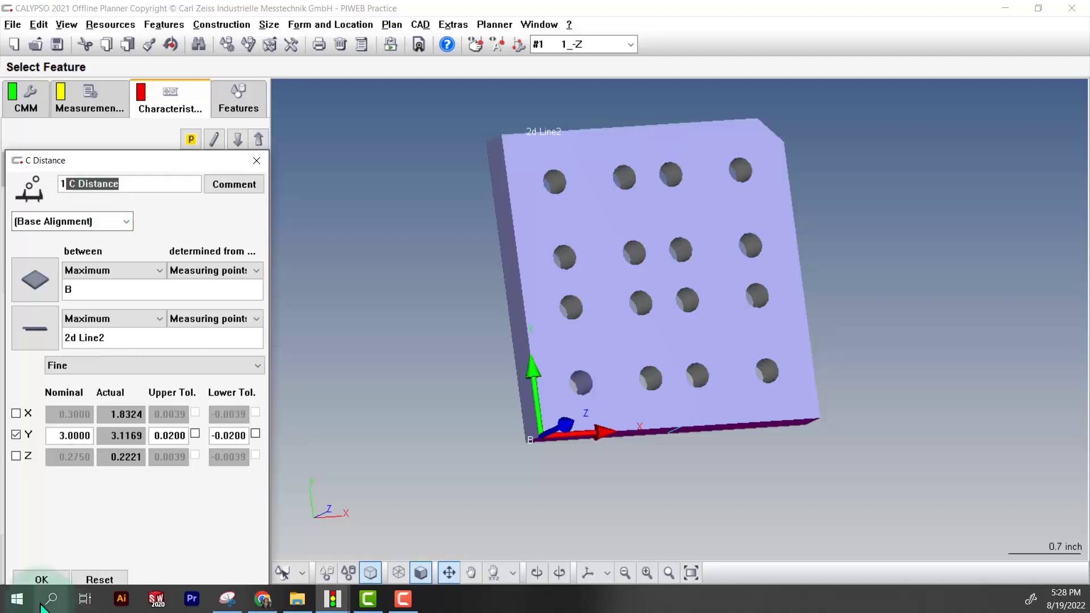
click(42, 578)
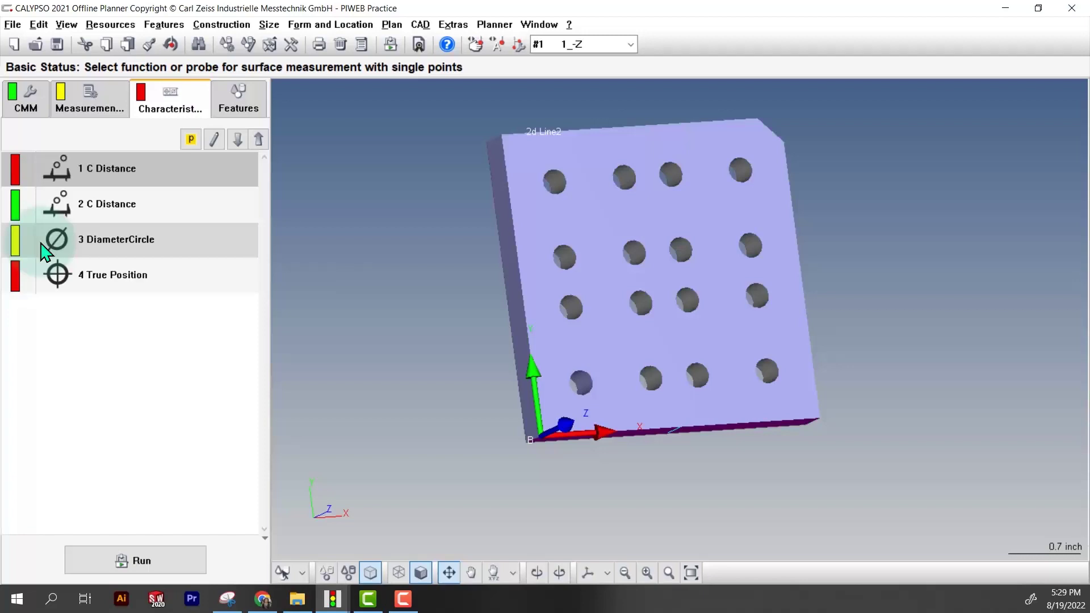
- Open the Characteristics Settings Editor on the Report > Warning Limit in % setting
click(110, 26)
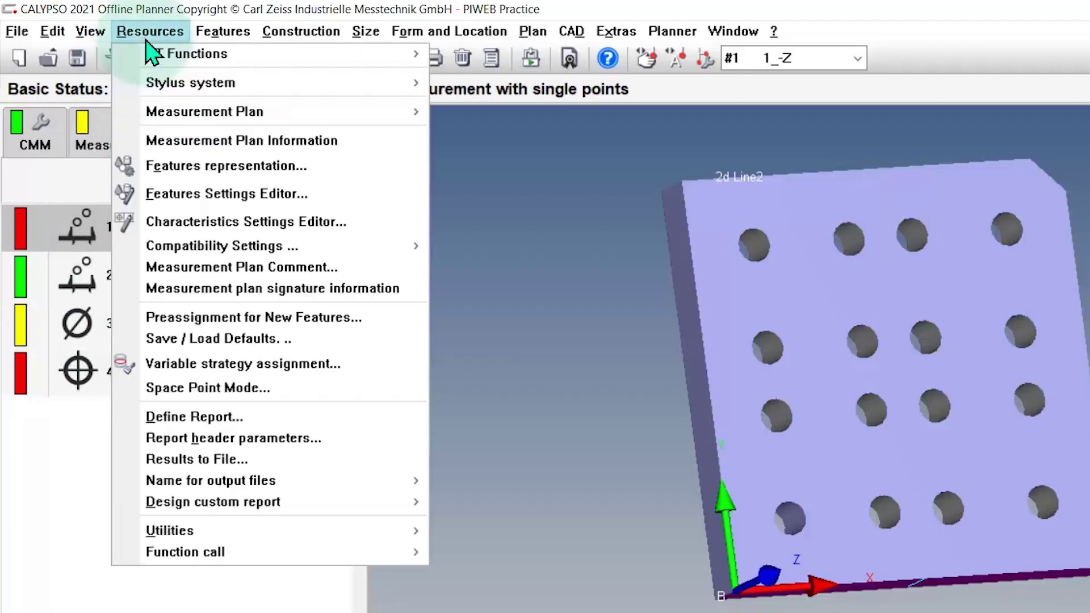
click(222, 225)
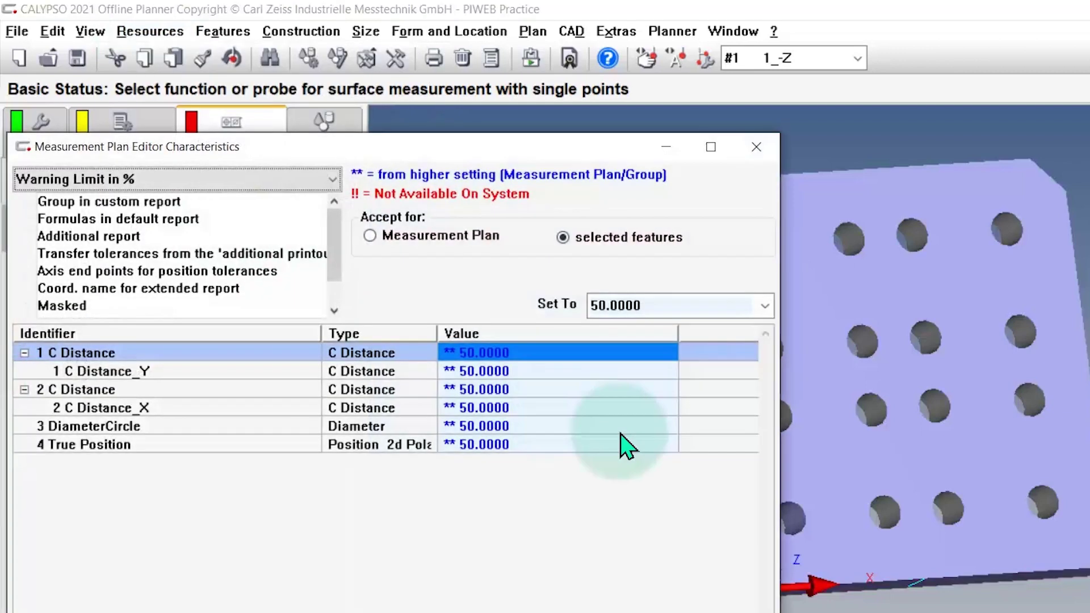
click(222, 192)
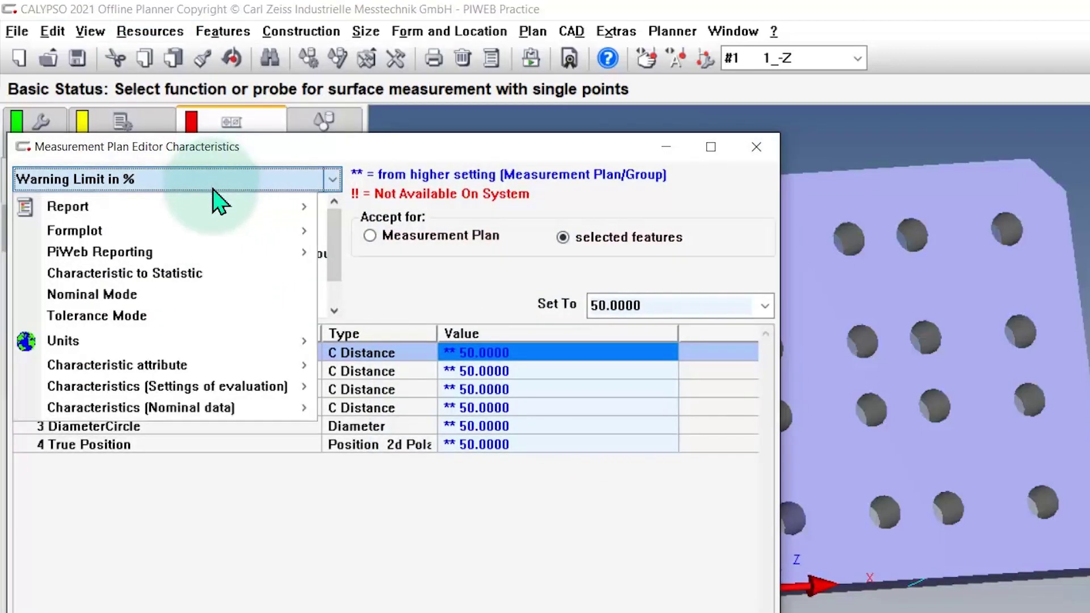
mouse_move(213, 207)
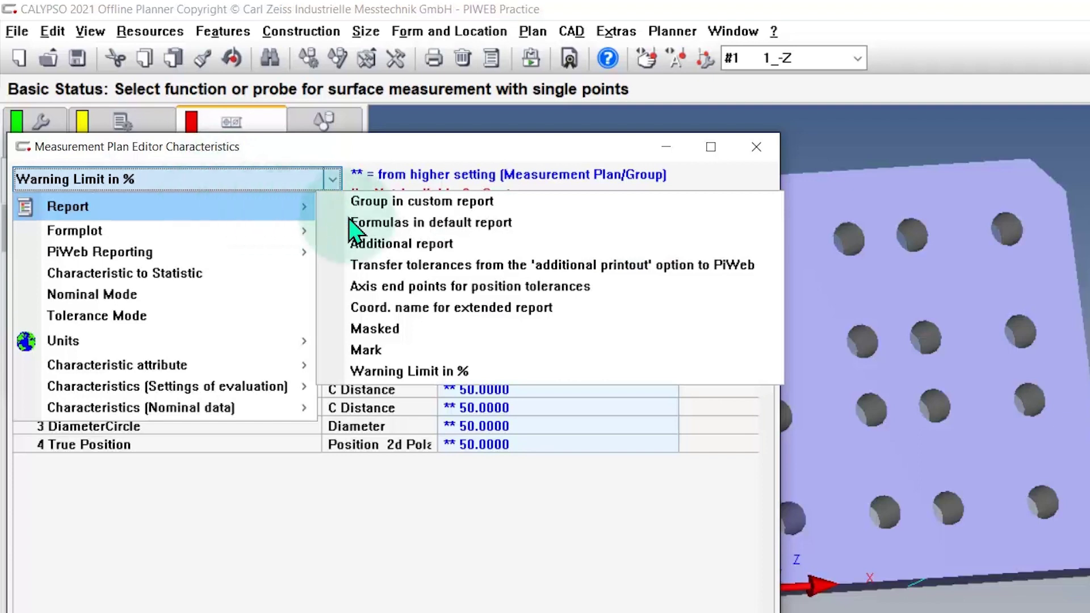
click(489, 373)
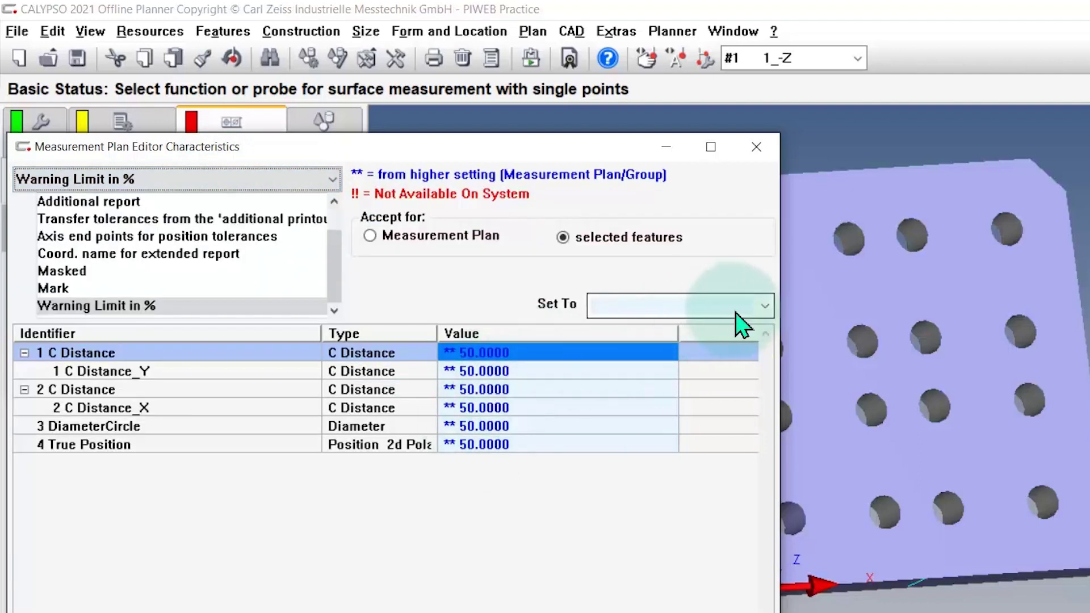
- Try a 100% warning limit on the 4 True Position row, applied only to selected characteristics
click(464, 445)
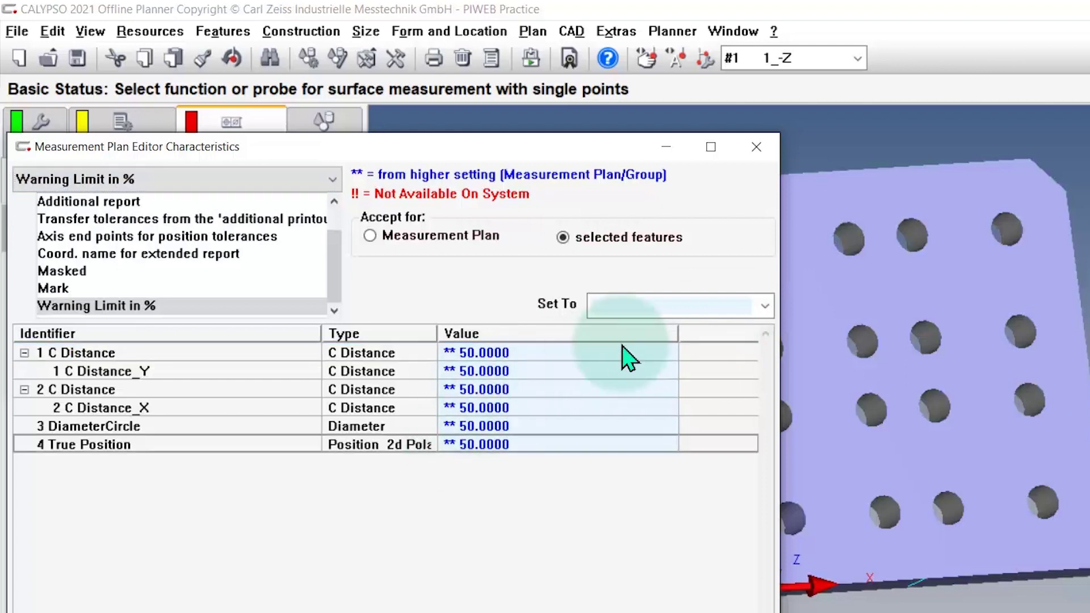
click(763, 309)
click(670, 395)
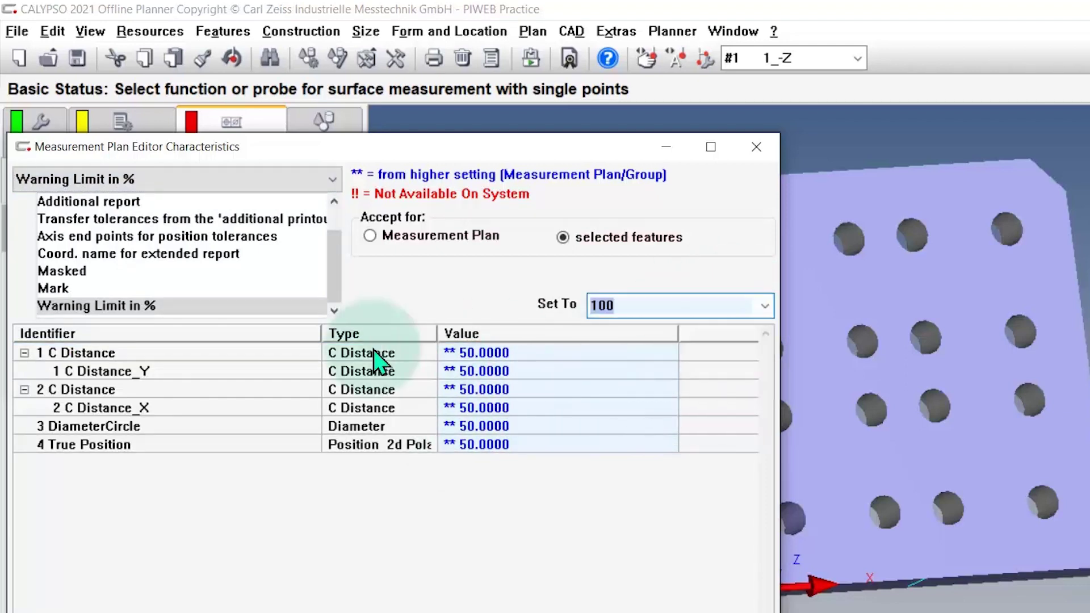
click(195, 356)
click(389, 238)
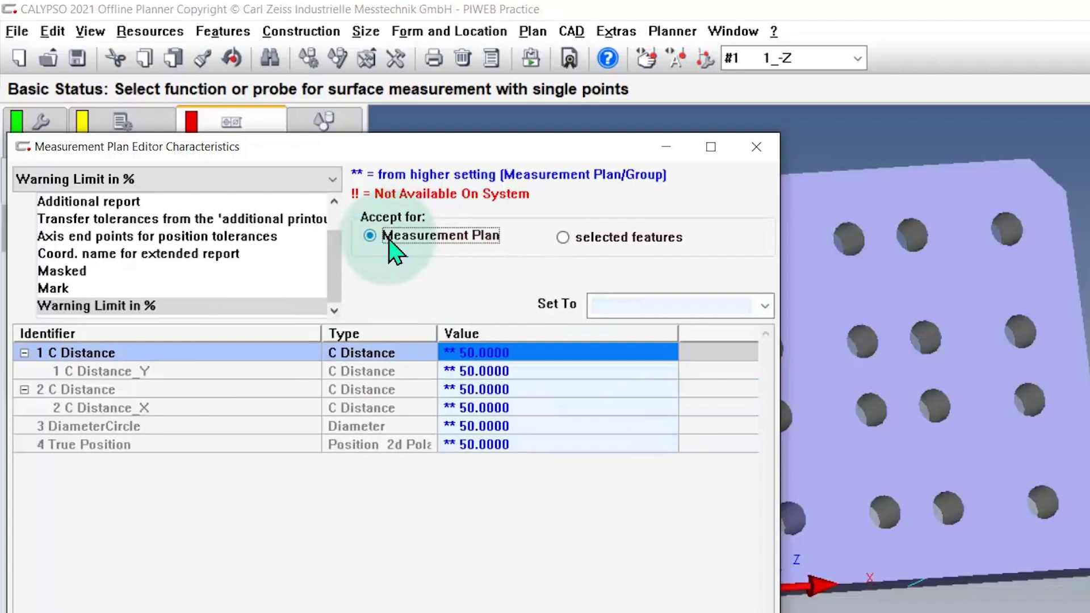
click(576, 239)
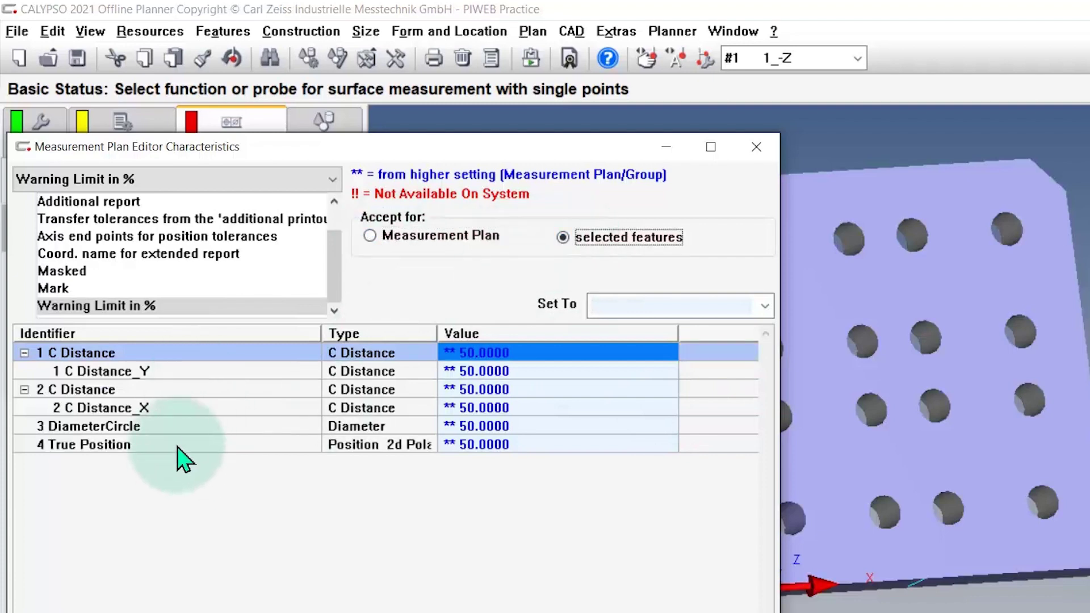
- Select all characteristic rows, set their warning limit to 50, and close the editor
shift+click(177, 446)
click(673, 327)
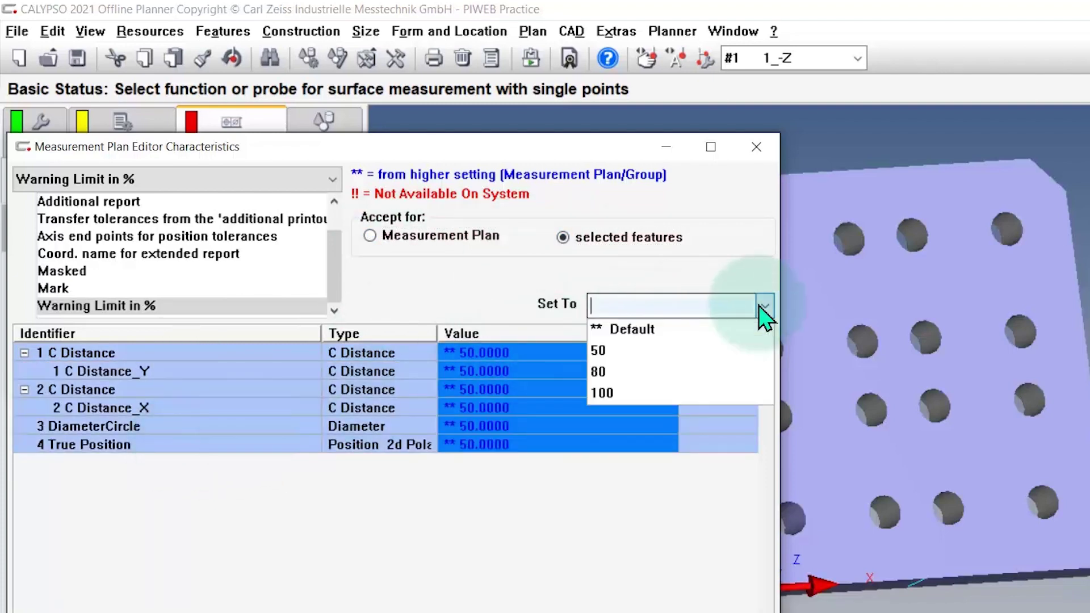
click(642, 390)
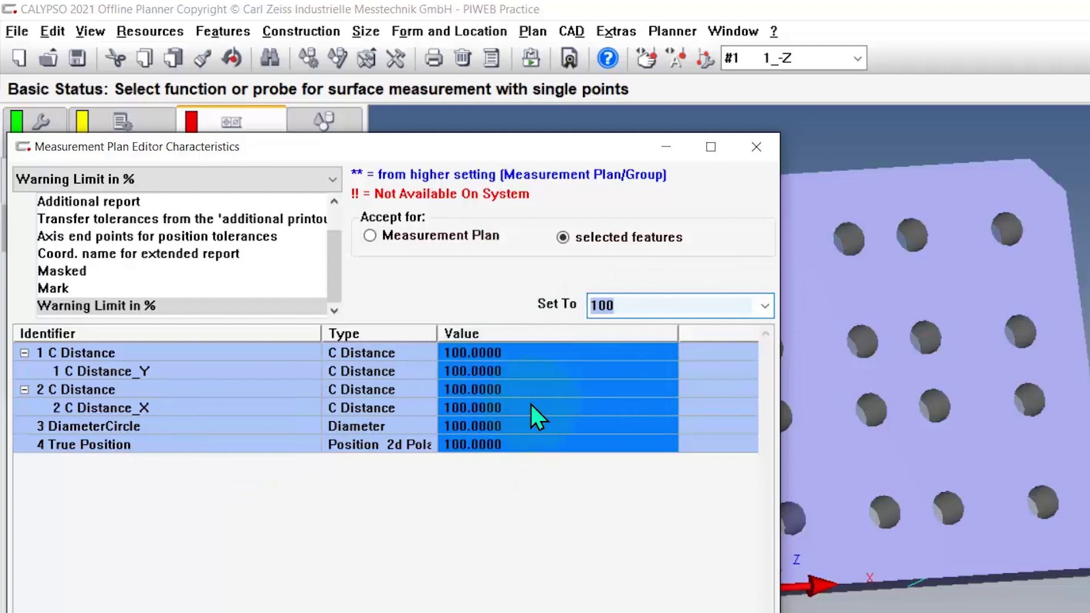
click(764, 349)
click(765, 306)
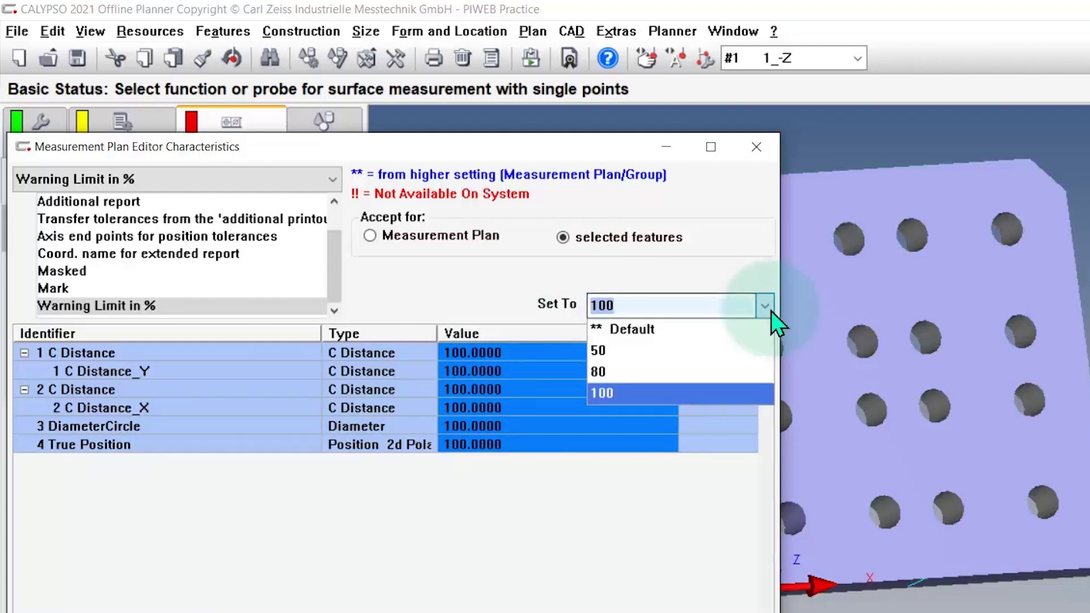
click(631, 348)
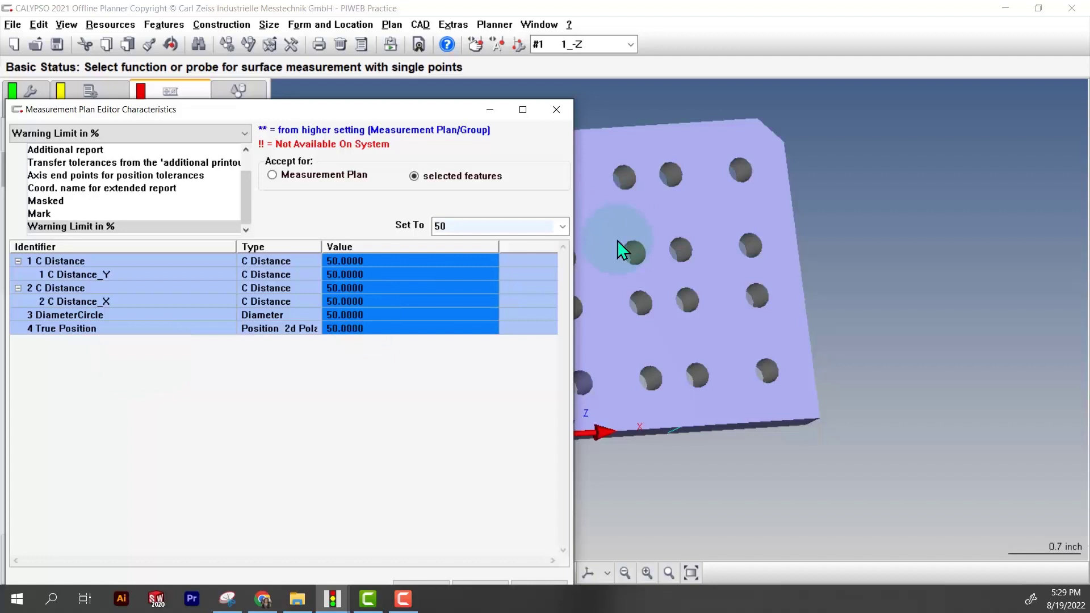
click(565, 116)
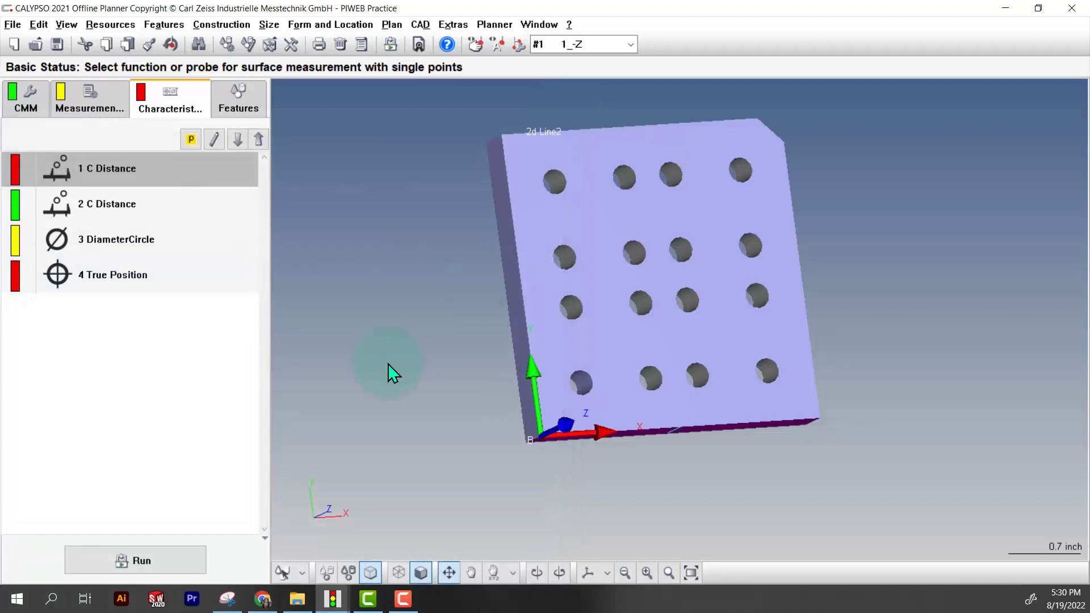
- Give Multiple Report entry PiWeb Reporting_1 the StandardProtocol.ptx format and start editing it
click(87, 109)
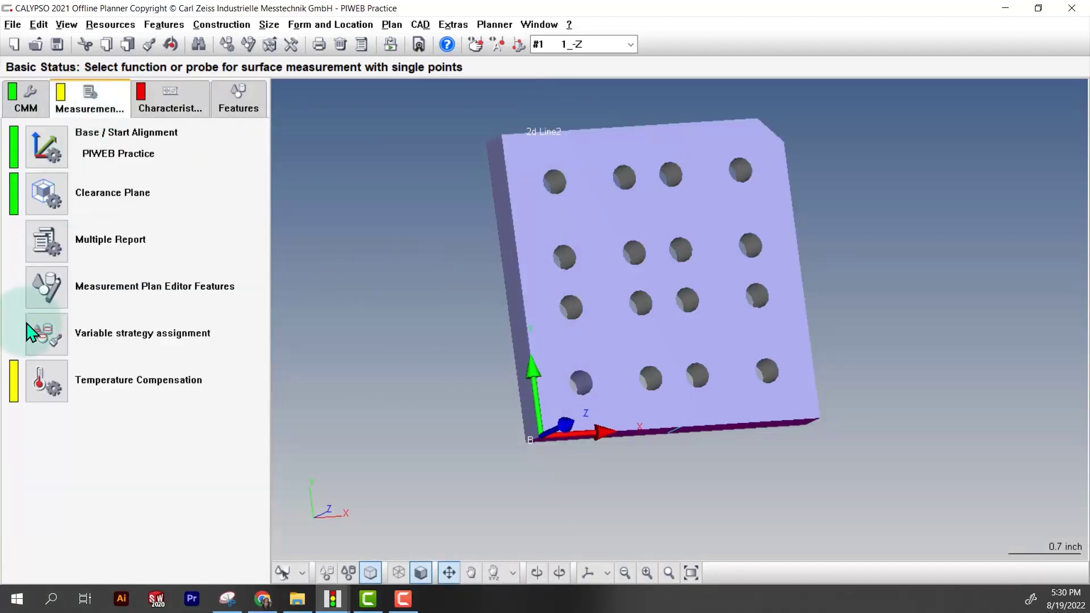
click(46, 258)
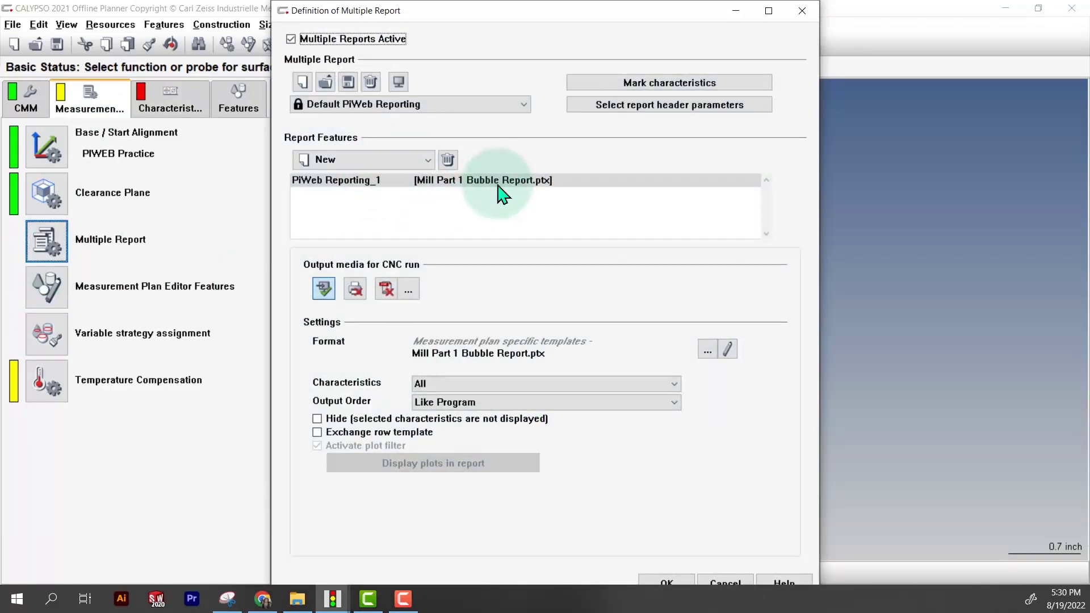
click(471, 183)
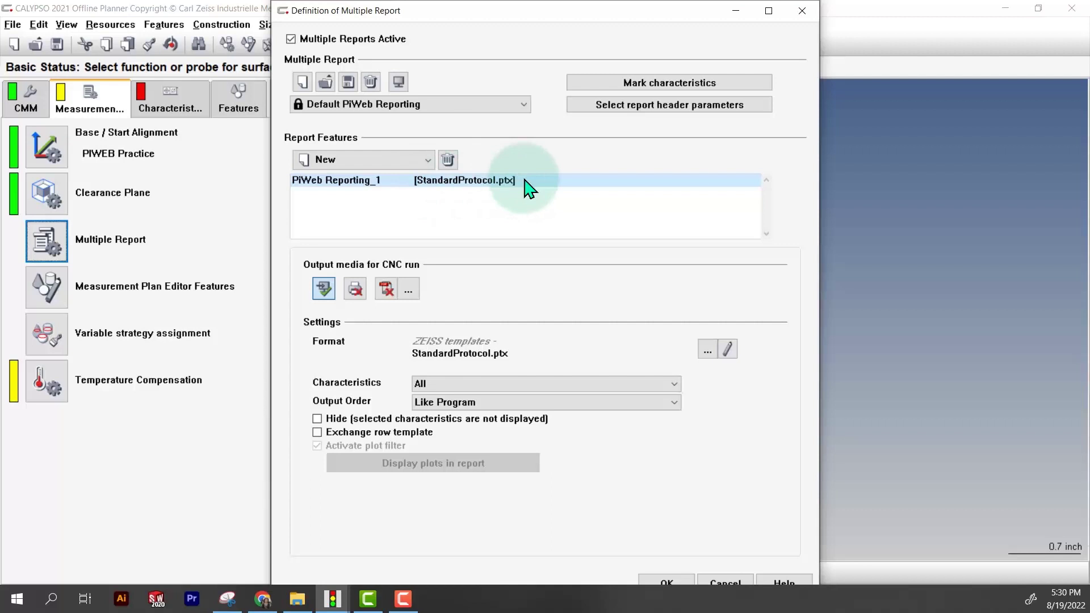
click(707, 348)
mouse_move(468, 397)
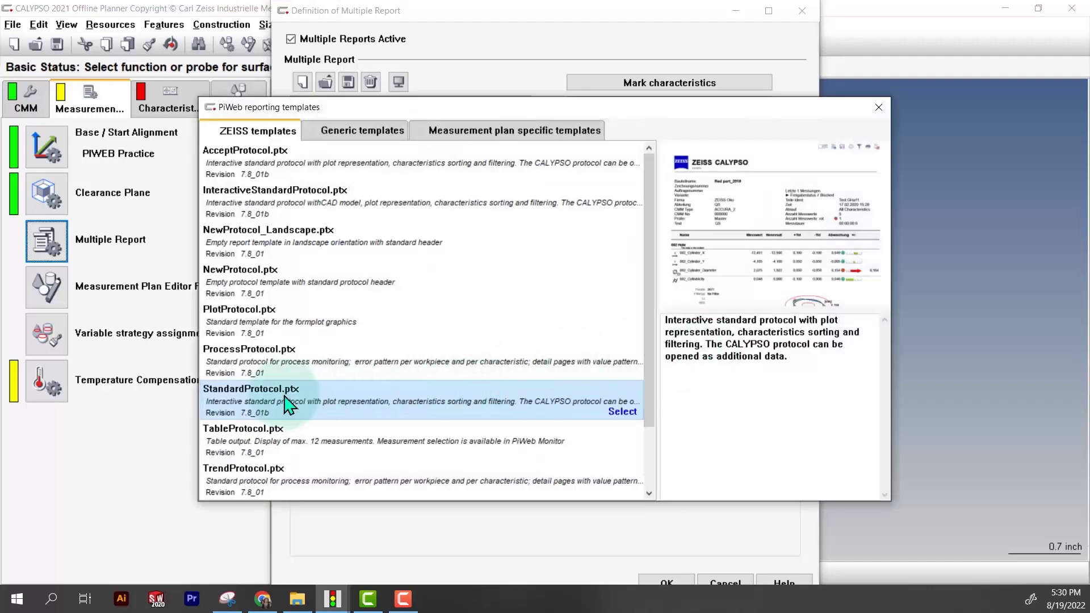
click(624, 414)
click(728, 350)
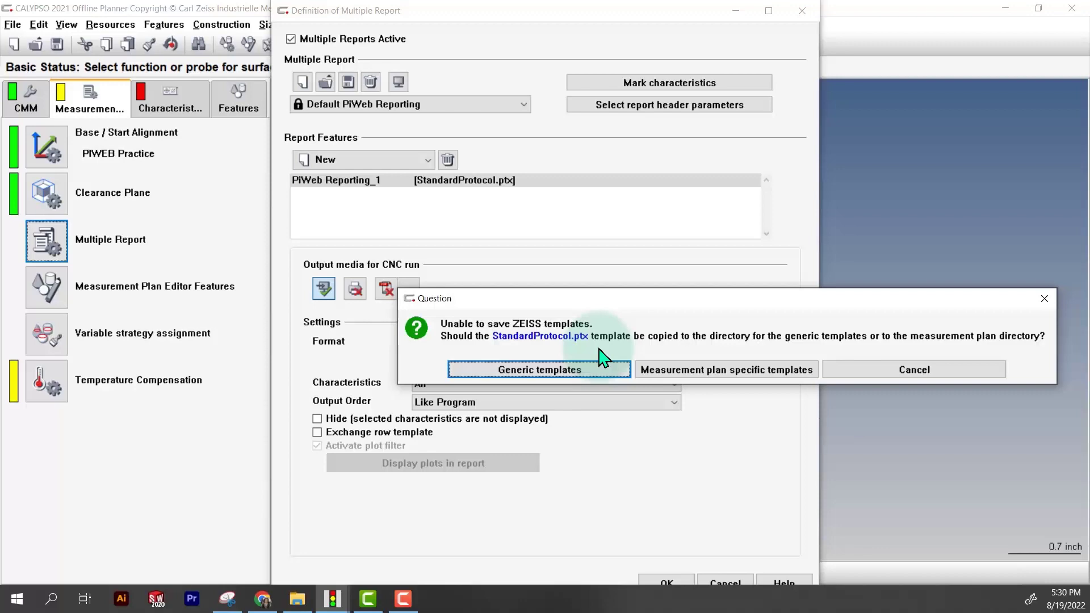
- Save the template copy in the plan folder as 'Mill Part 1 Bubble Report 2'
click(706, 372)
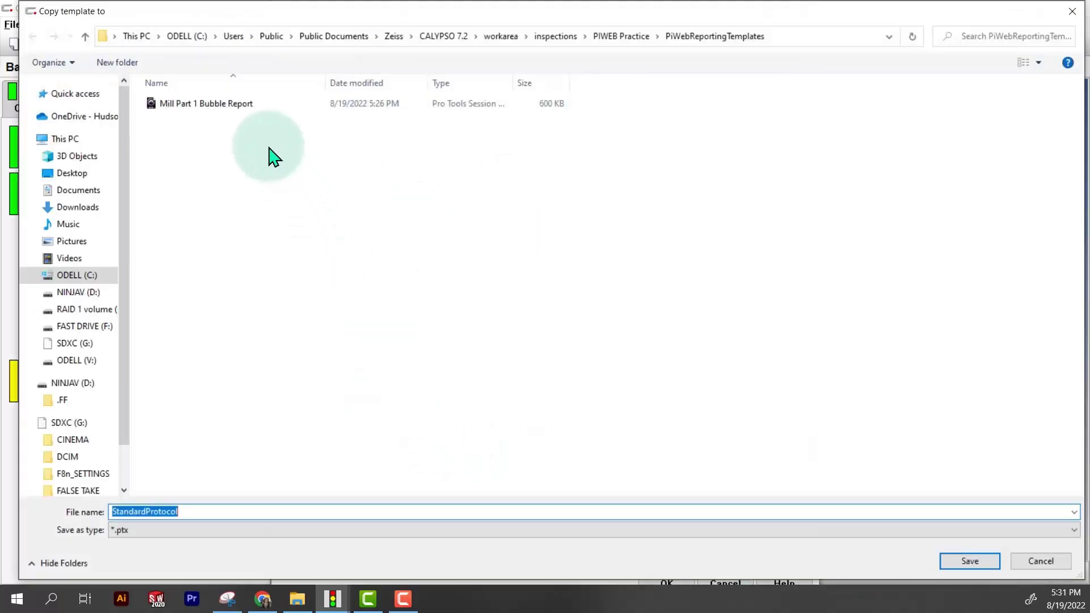
click(246, 107)
click(274, 511)
double_click(275, 511)
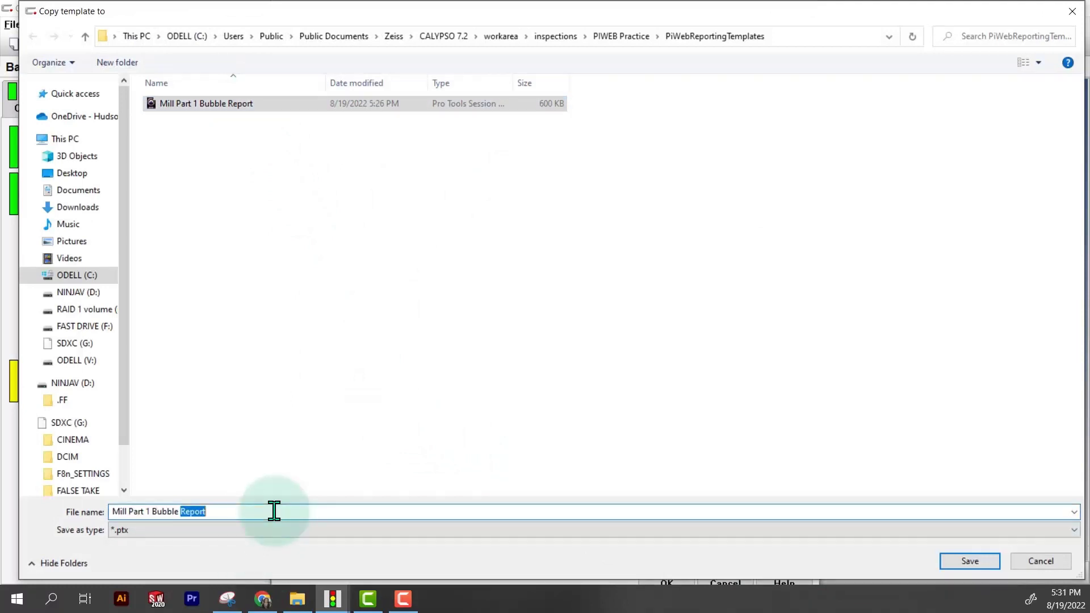
click(274, 511)
text(2)
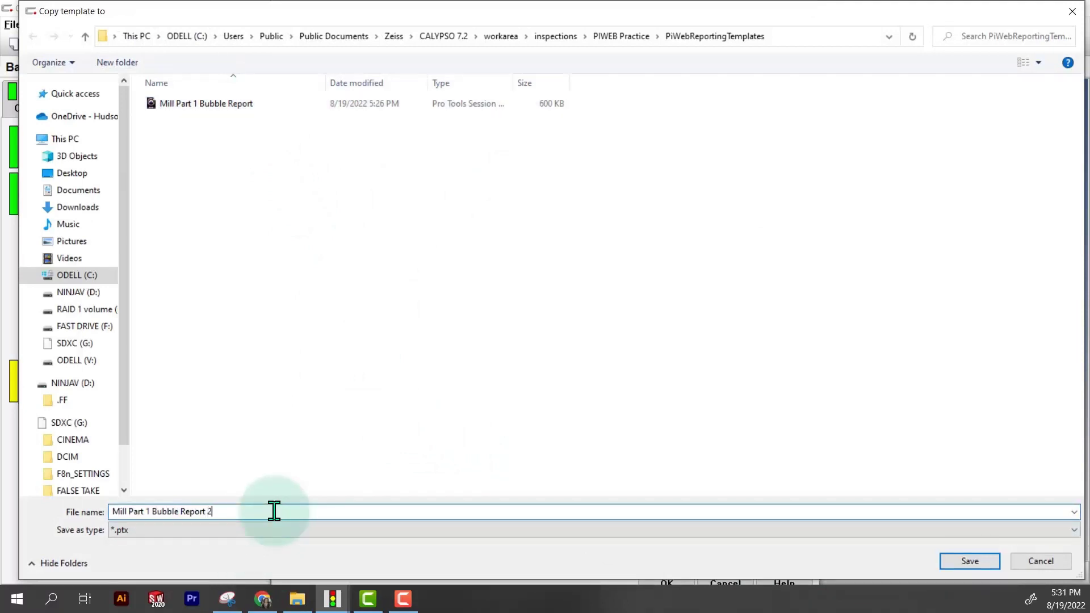
click(969, 562)
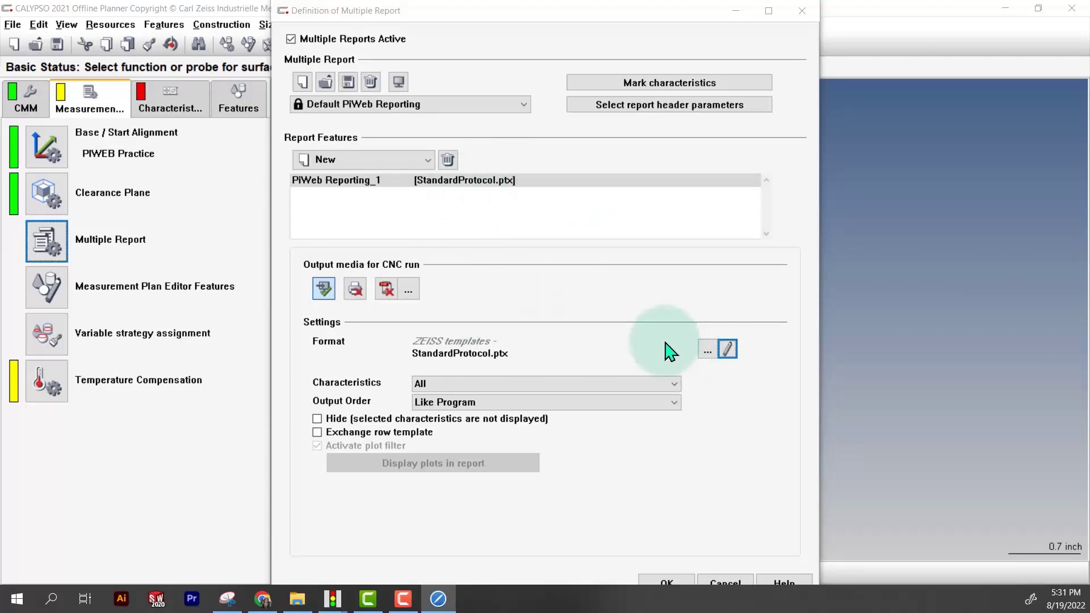
- Choose Mill Part 1 Bubble Report 2.ptx as the report template and confirm with OK
click(707, 352)
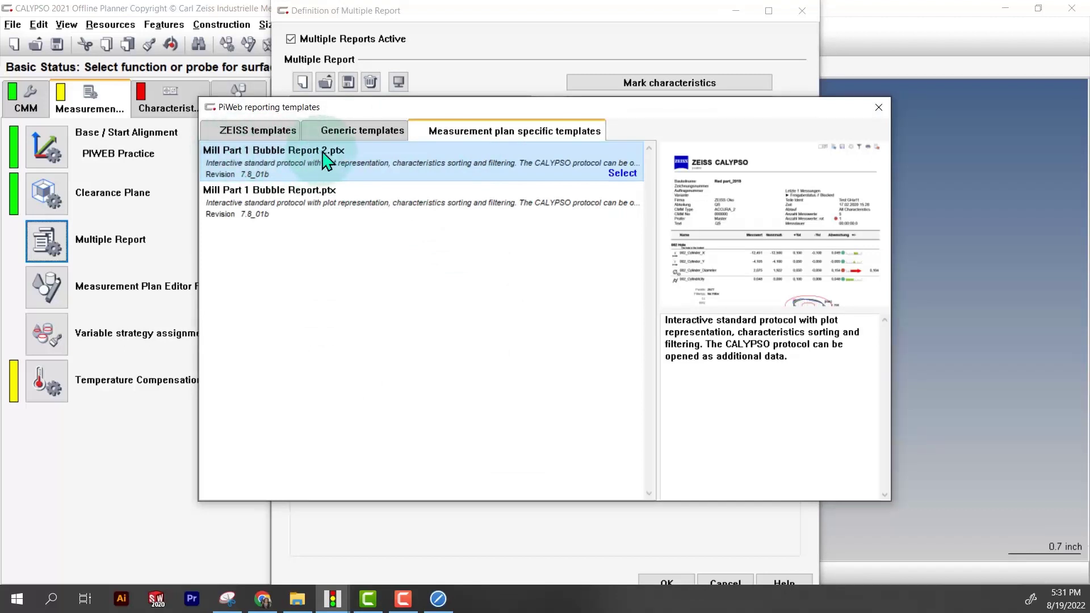
click(622, 173)
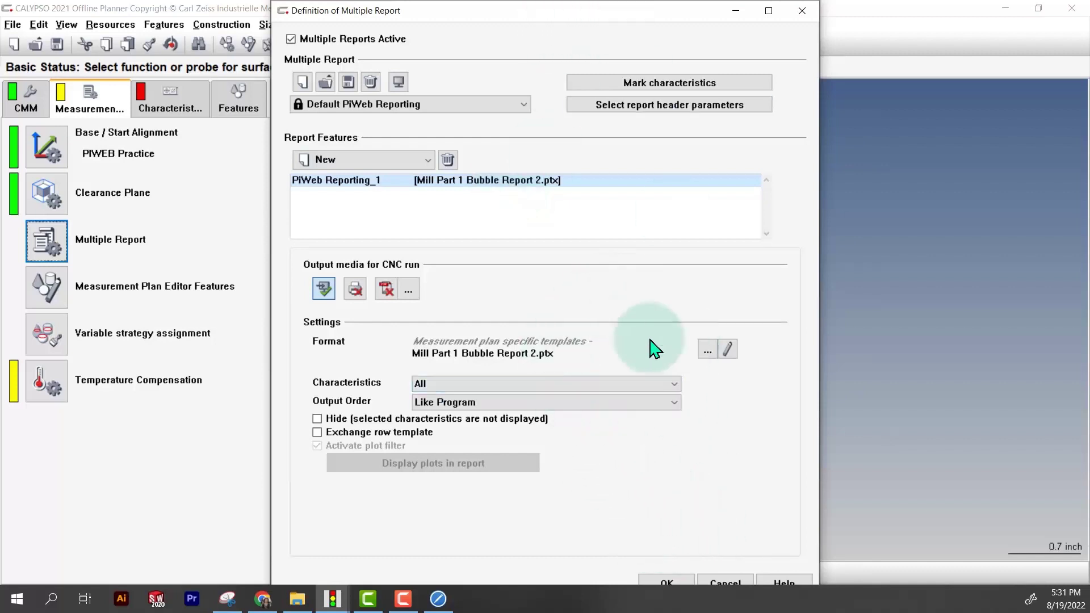
click(667, 582)
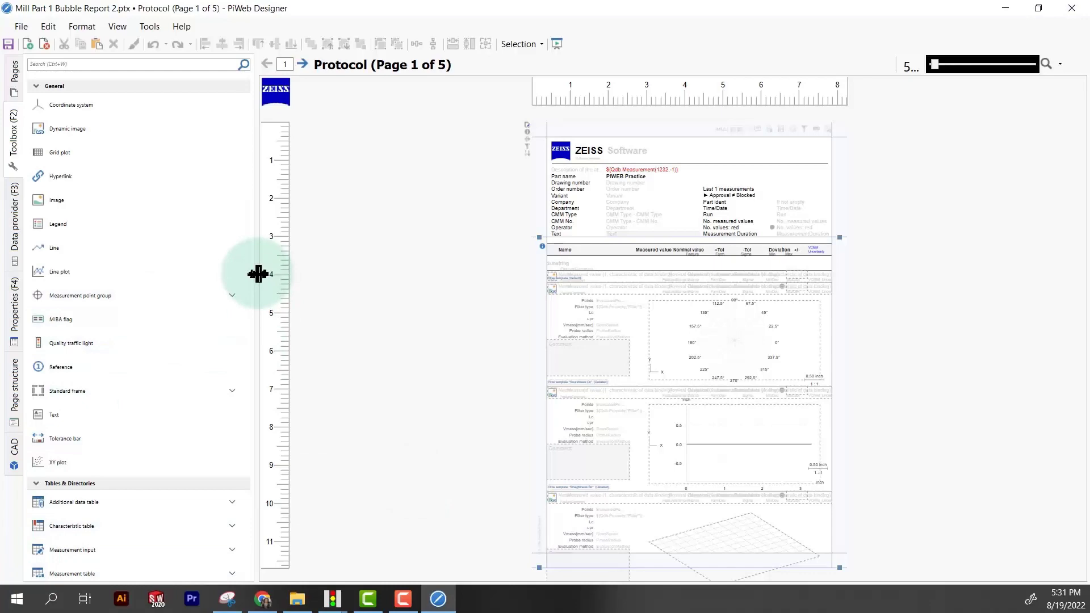
- Widen the Toolbox panel to three columns, then narrow it back to two
drag(258, 275, 360, 287)
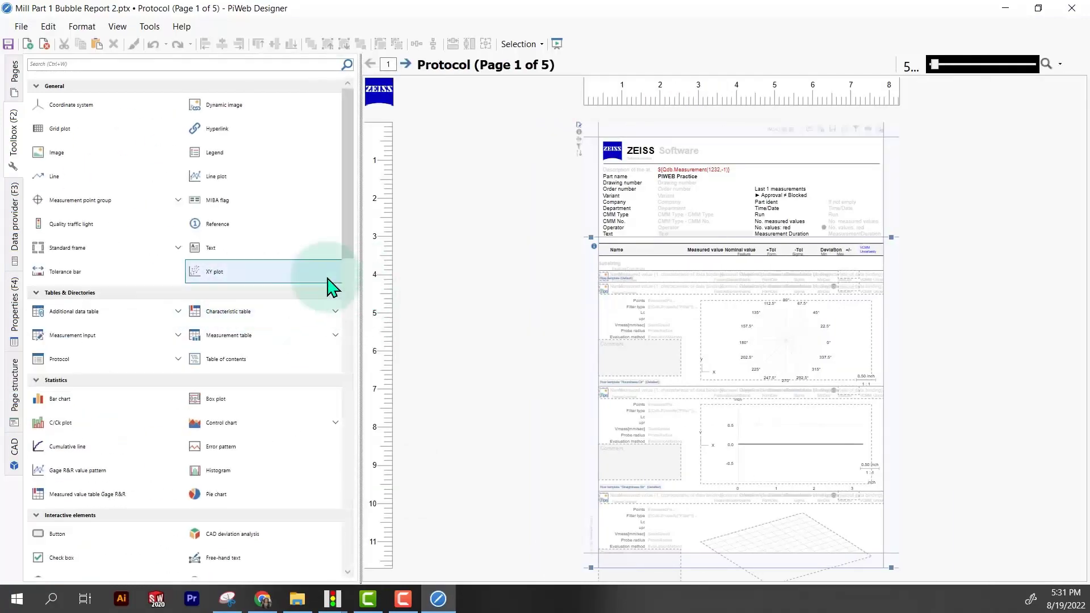
drag(360, 270, 425, 271)
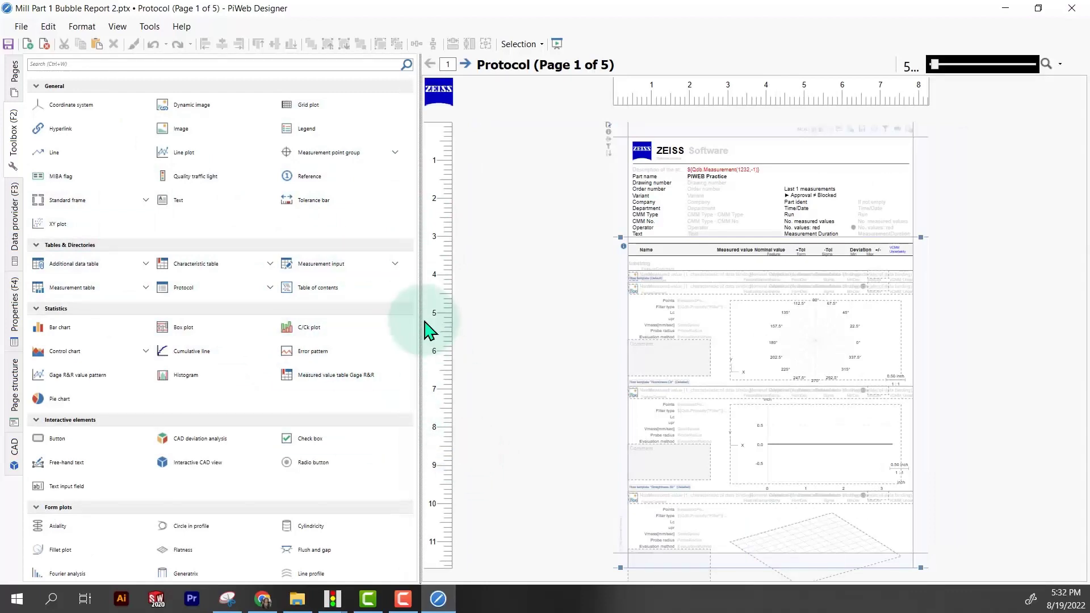
drag(424, 329, 321, 325)
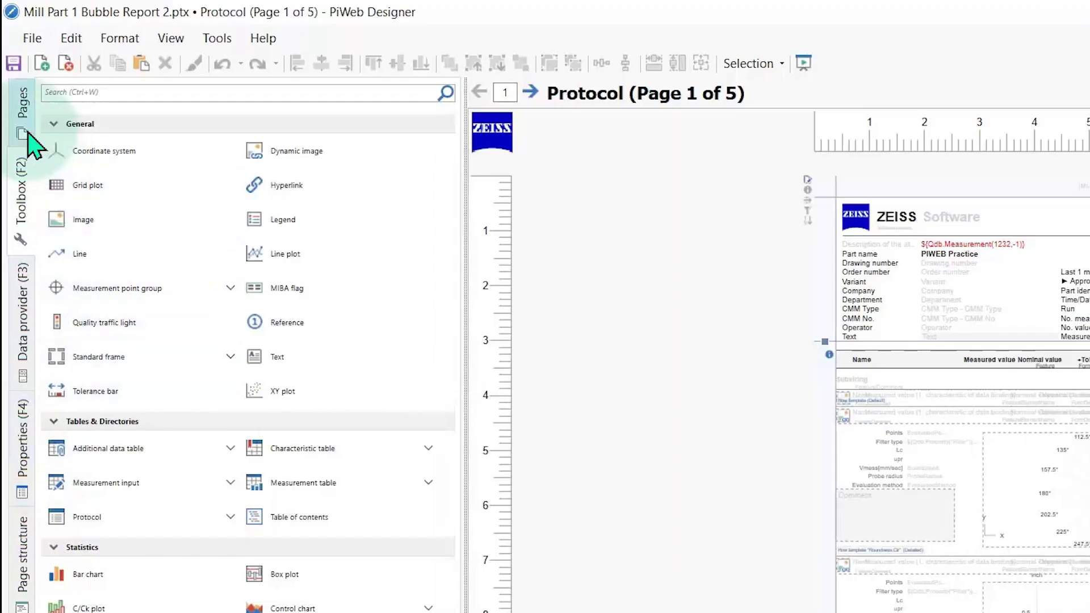
- Insert a new blank Report page after the Master, check Protocol, then select the new page
click(22, 132)
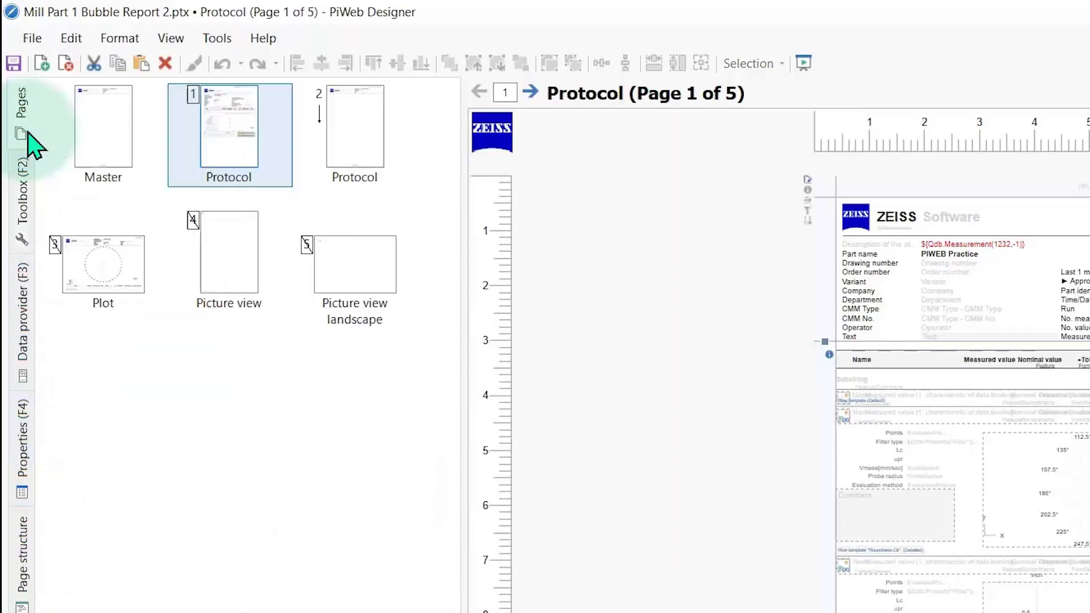
click(90, 159)
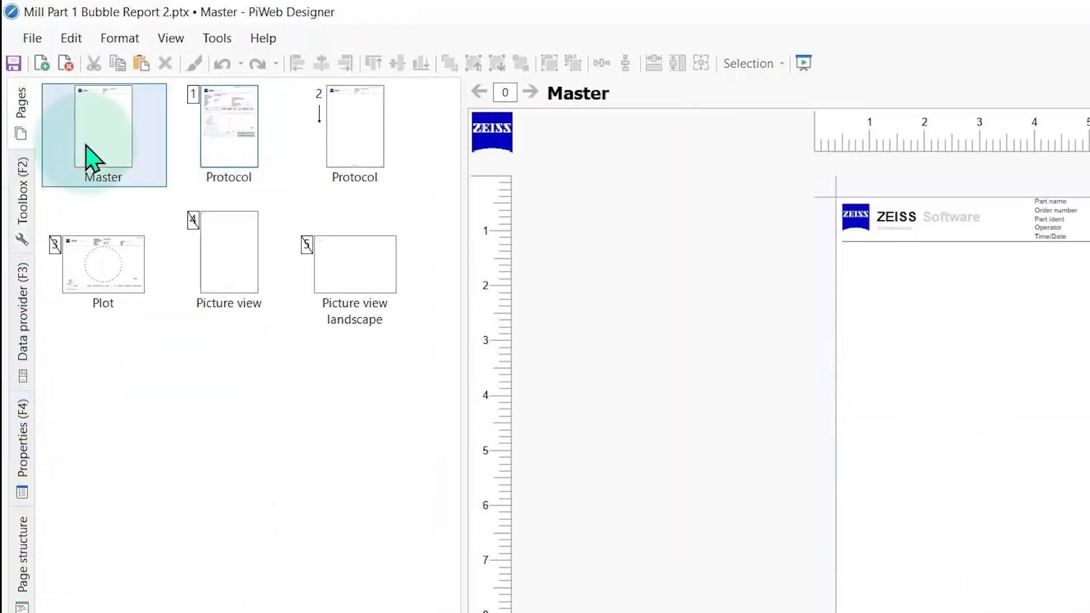
click(40, 63)
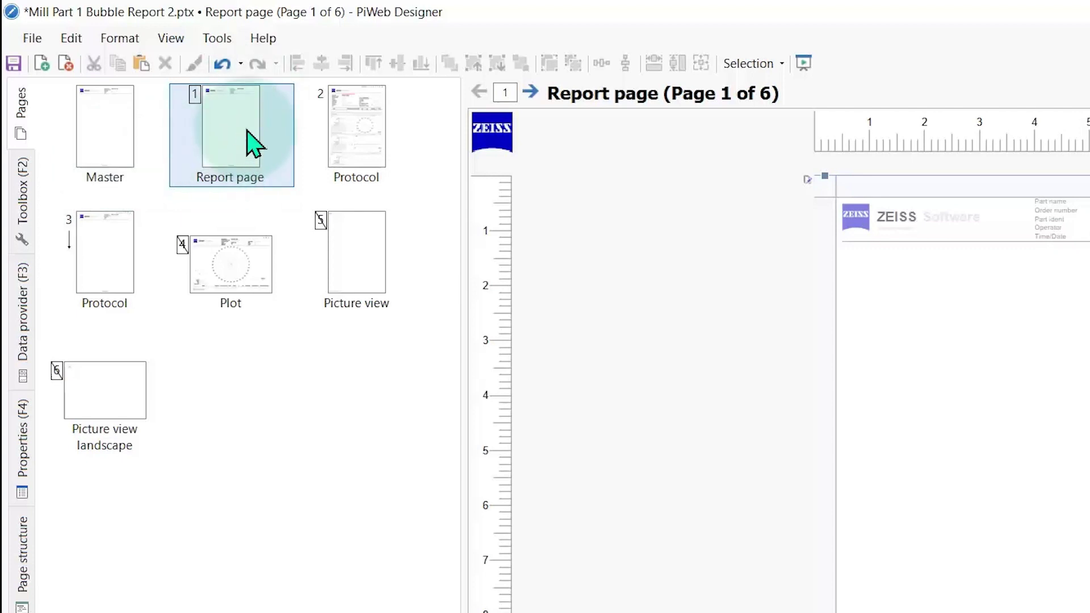
click(358, 129)
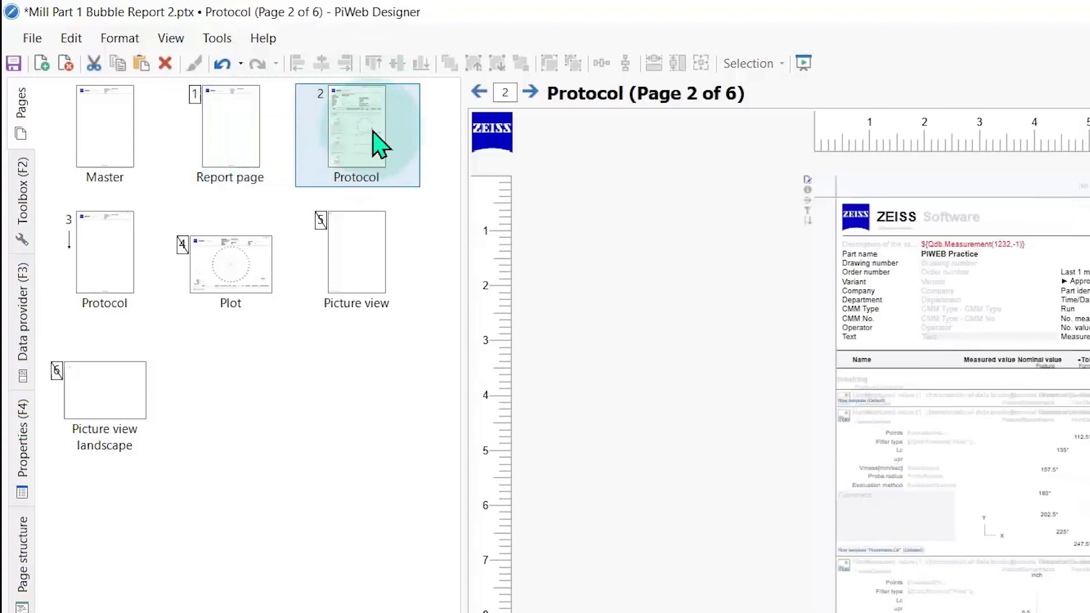
click(252, 164)
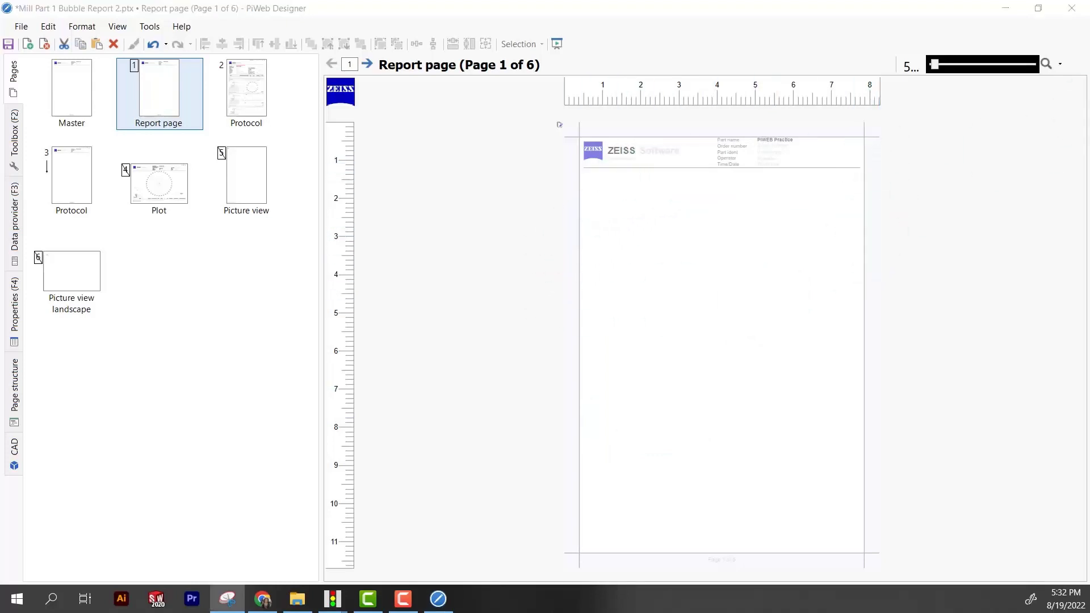
- Move and resize the Snipping Tool window so the whole drawing snip is visible
drag(540, 152, 285, 105)
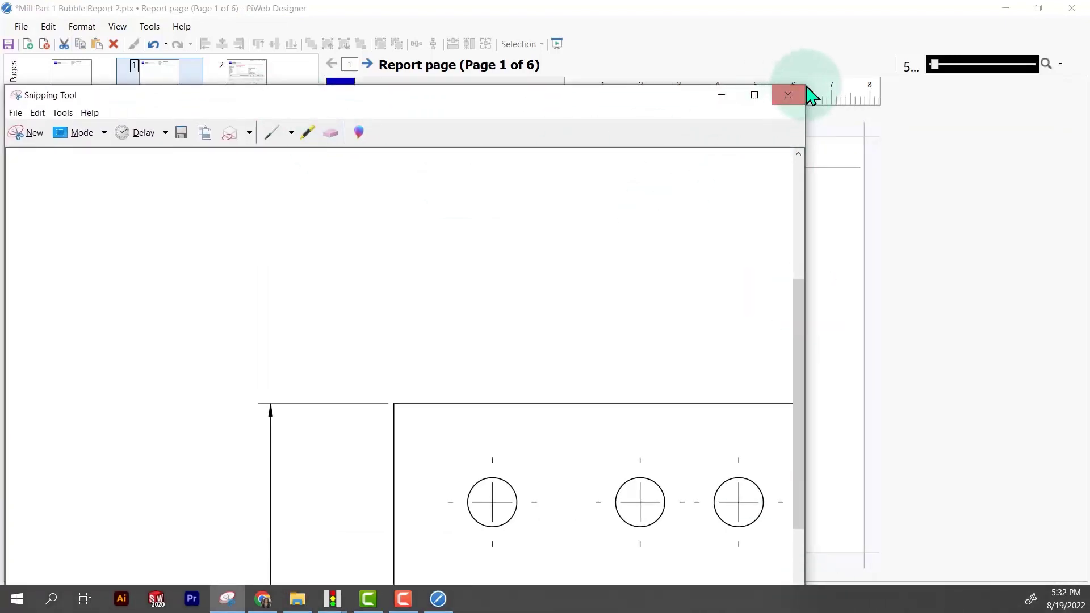
drag(806, 97, 582, 412)
drag(442, 404, 501, 44)
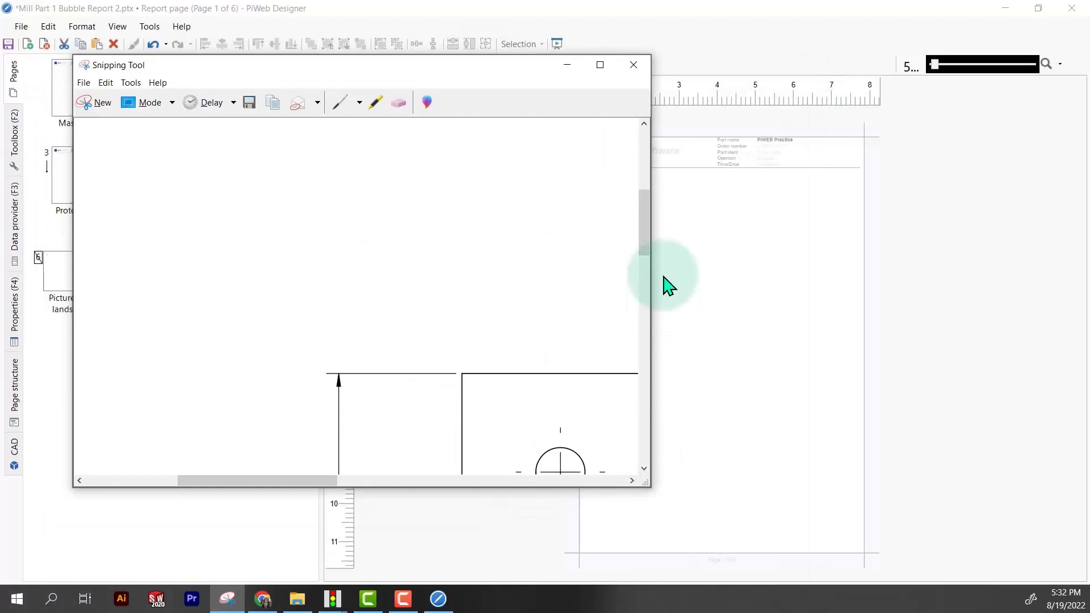
drag(645, 218, 642, 362)
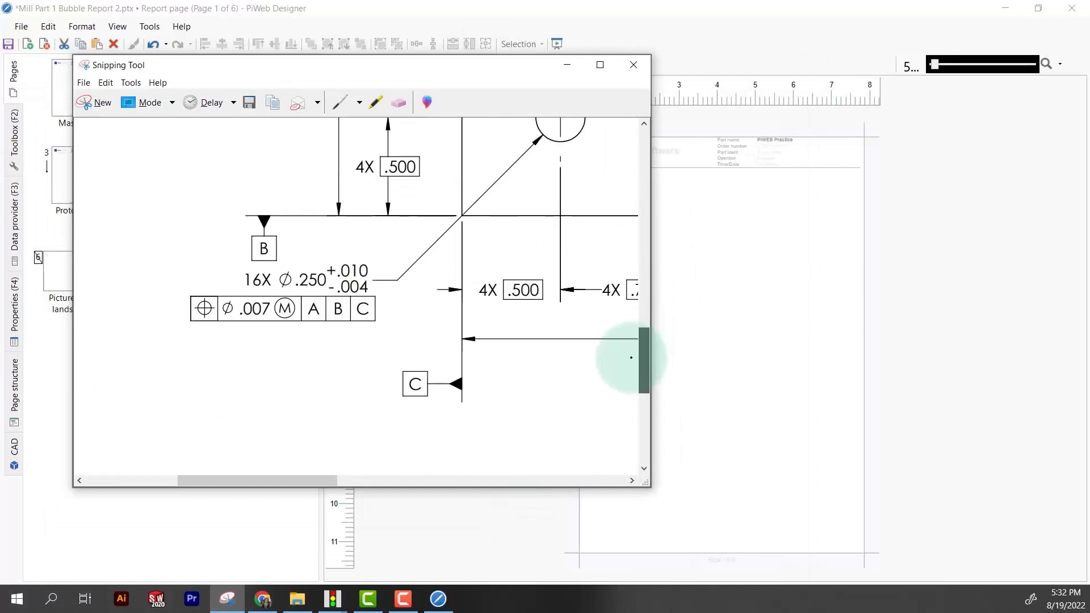
drag(332, 481, 413, 479)
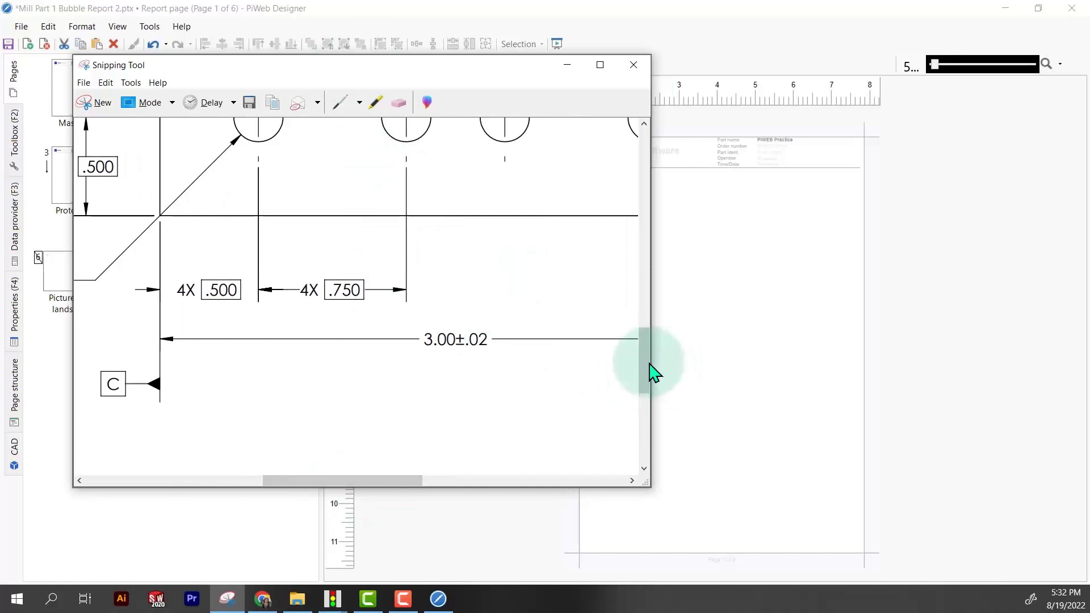
mouse_move(653, 372)
mouse_down()
mouse_move(645, 262)
mouse_move(619, 265)
mouse_up()
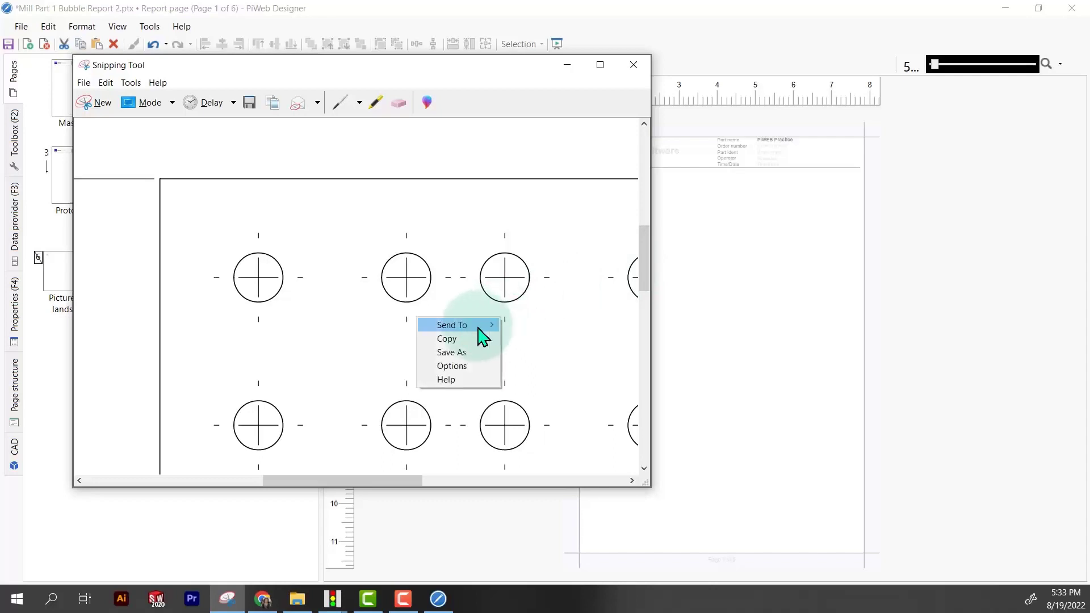
- Copy the drawing snip and paste it onto the PiWeb Report page with Ctrl+V
click(462, 339)
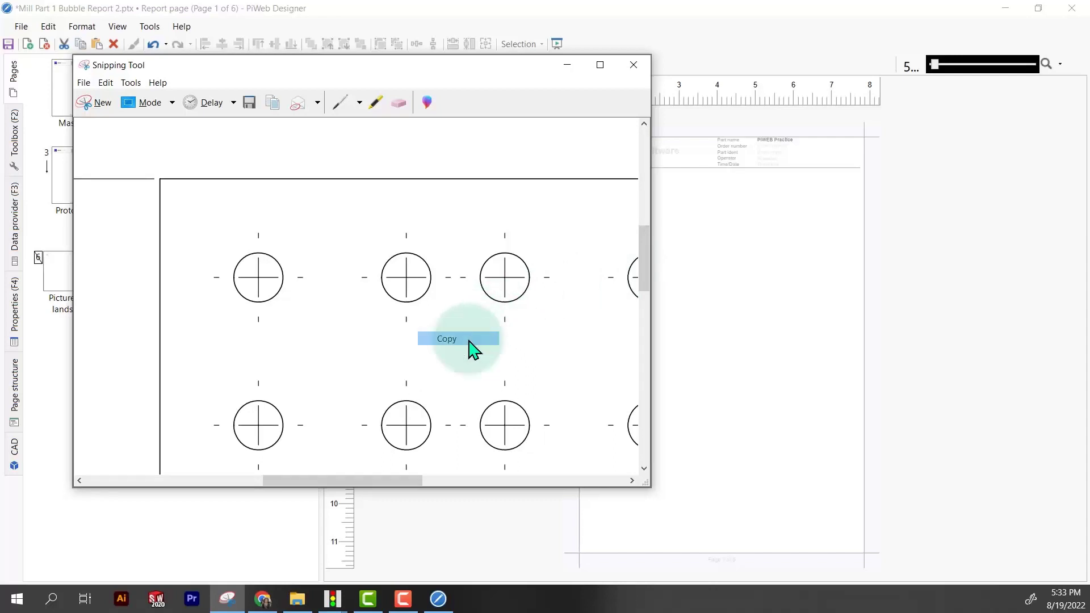
click(567, 67)
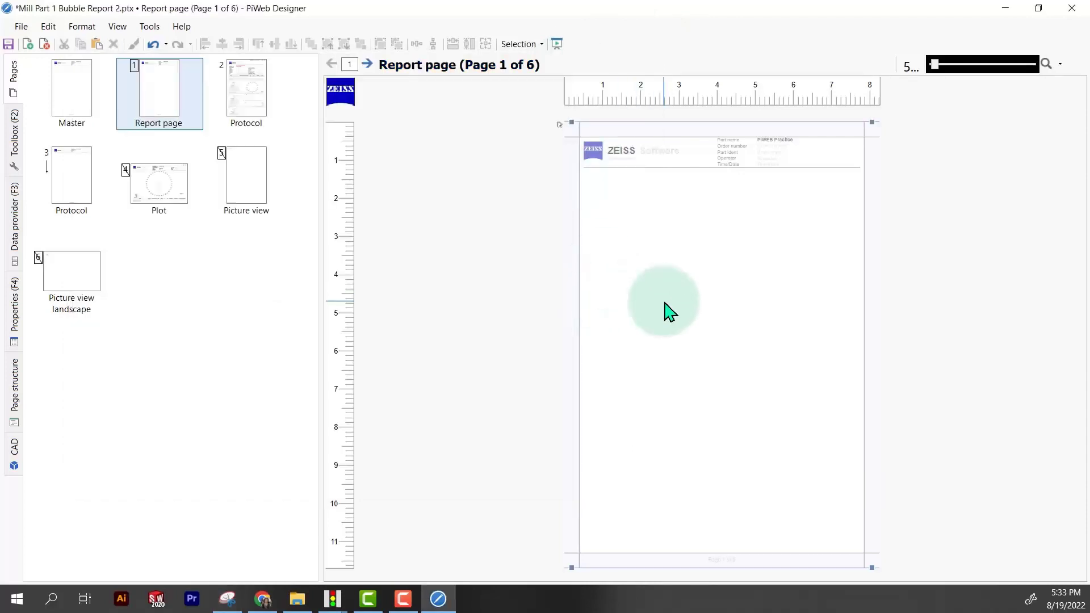
key(ctrl+v)
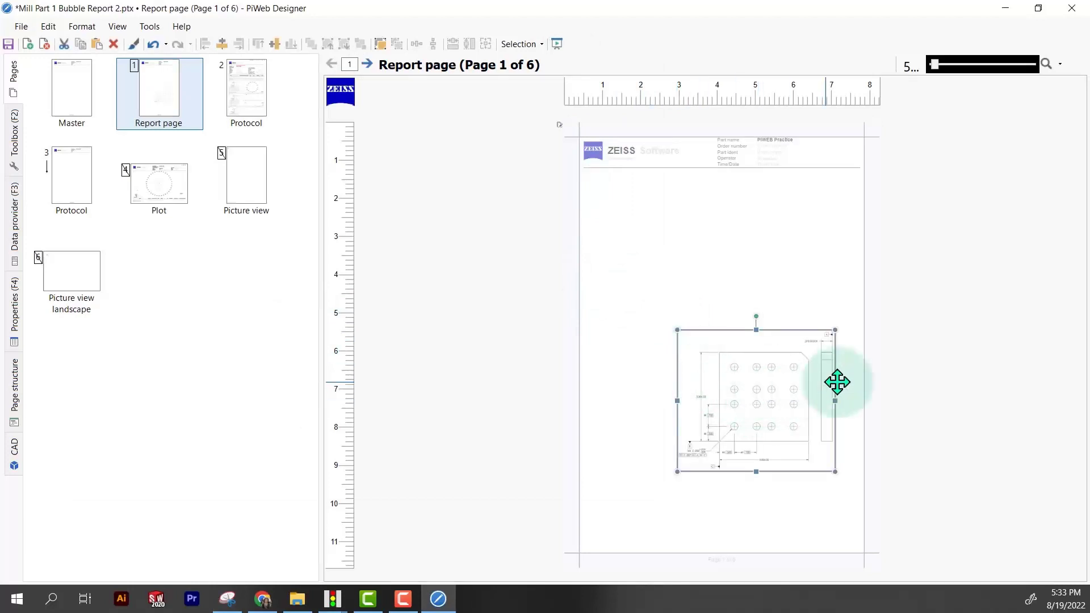
- Move the drawing under the page header and enlarge it to span the page width
drag(770, 399, 679, 244)
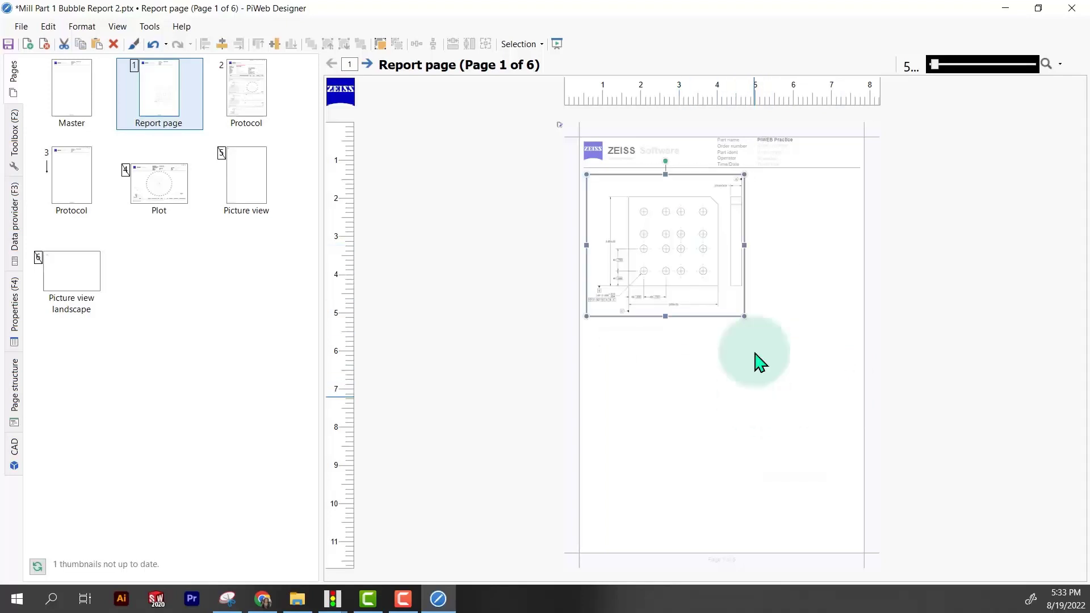
drag(747, 319, 857, 401)
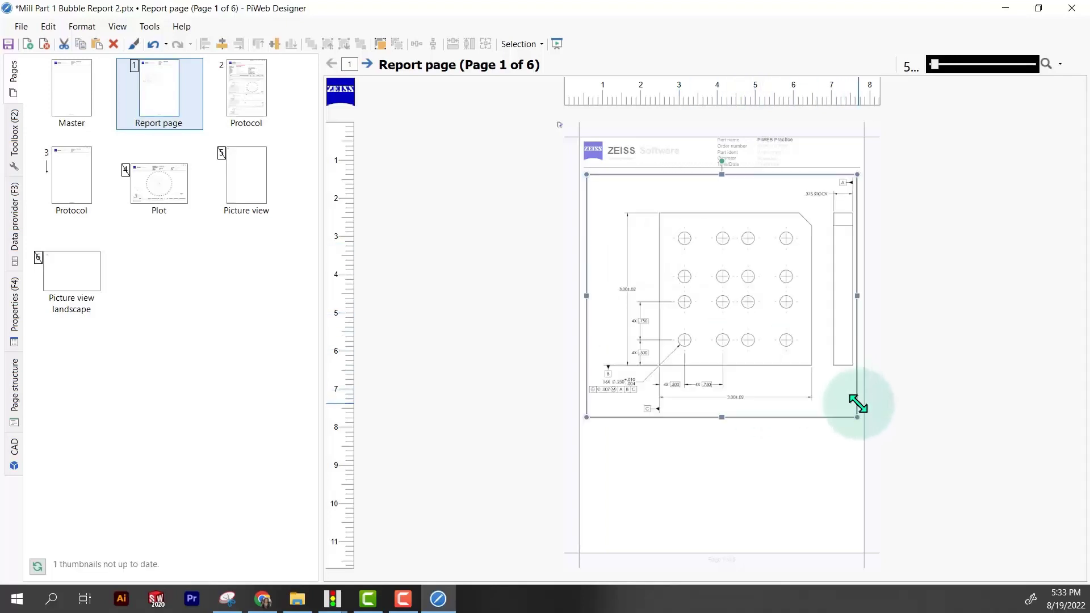
click(766, 462)
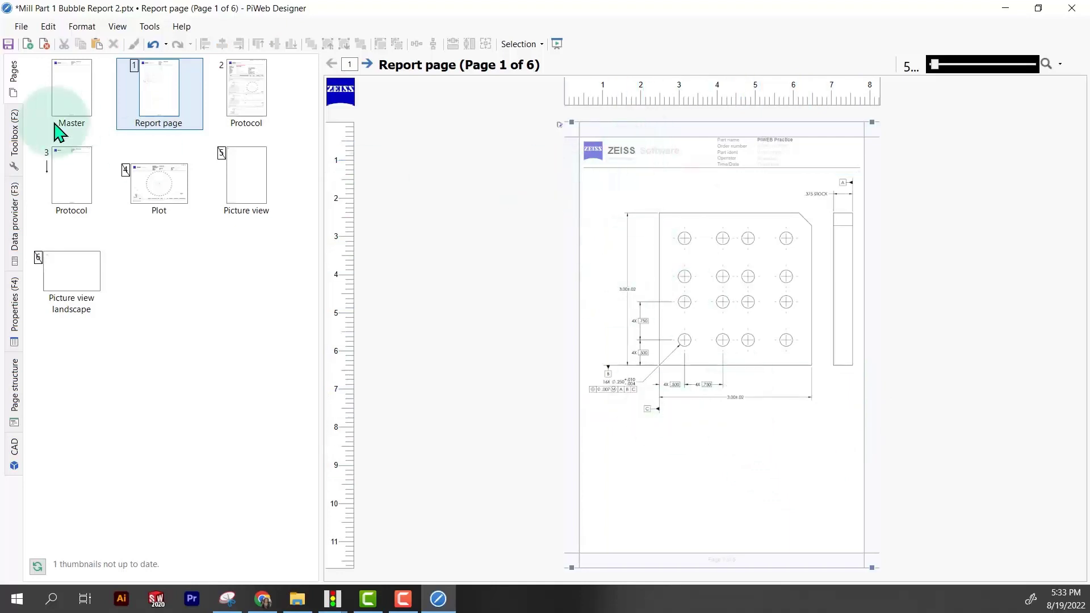
- Rotate the Report page to landscape via its page options
right_click(140, 102)
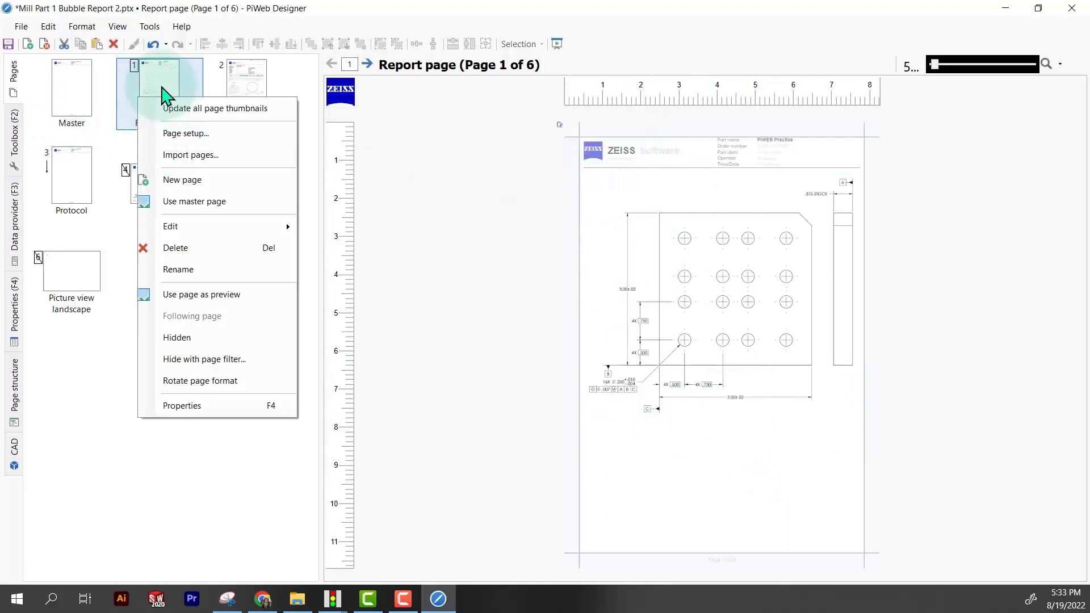
right_click(161, 88)
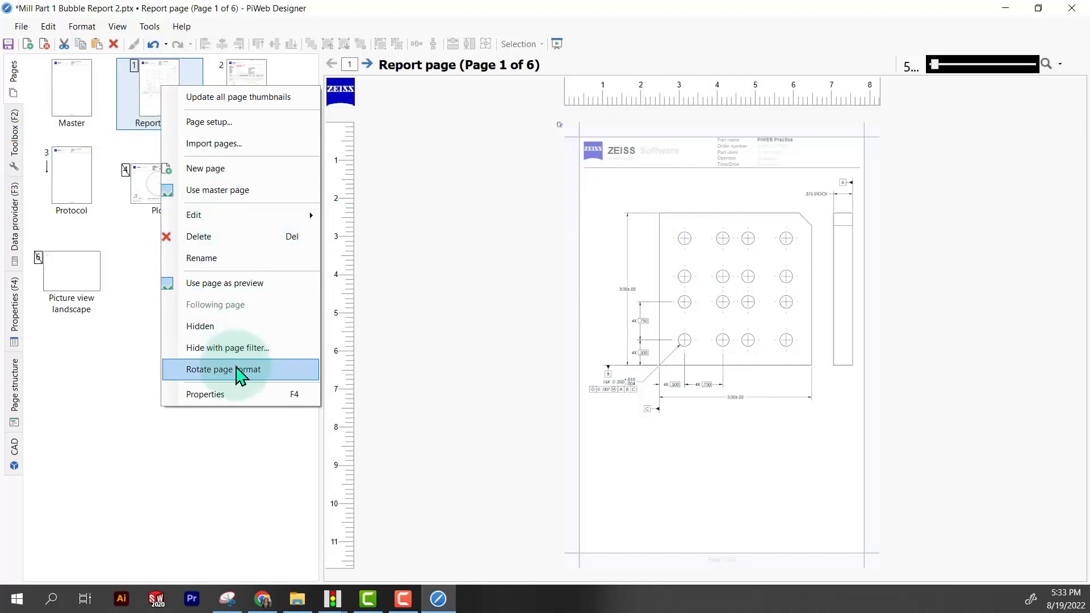
key(Escape)
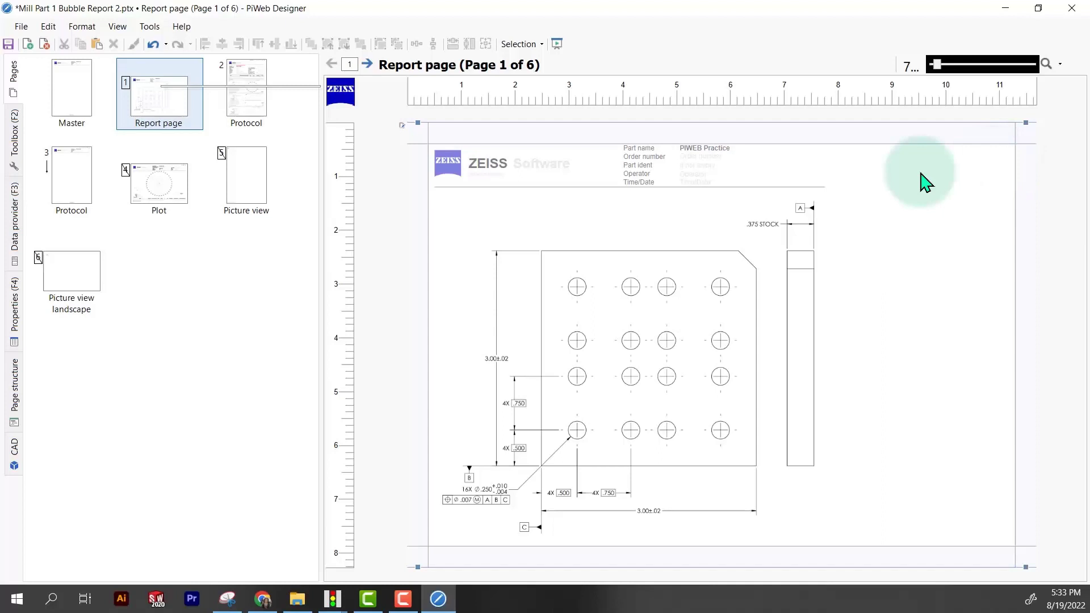
right_click(194, 120)
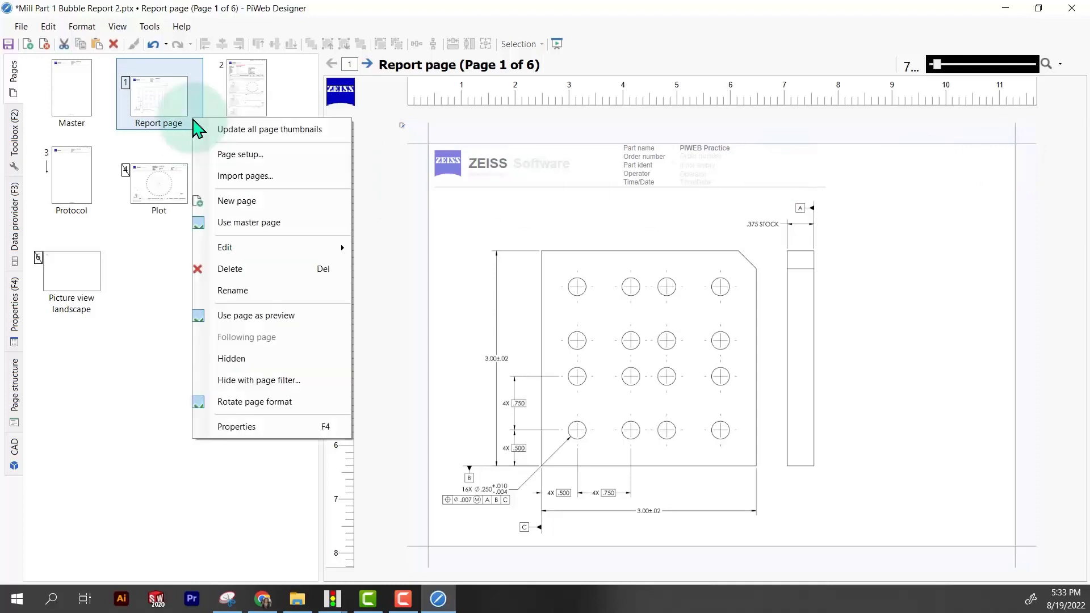
- Rotate the Report page back to portrait, clear the selection, and save the template
click(263, 403)
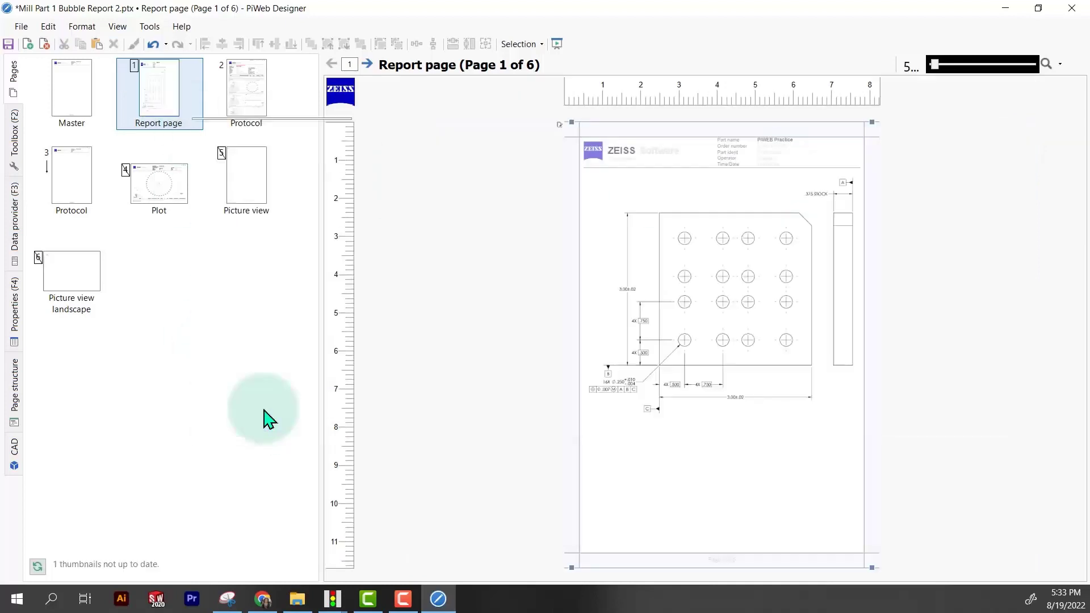
click(732, 323)
click(983, 366)
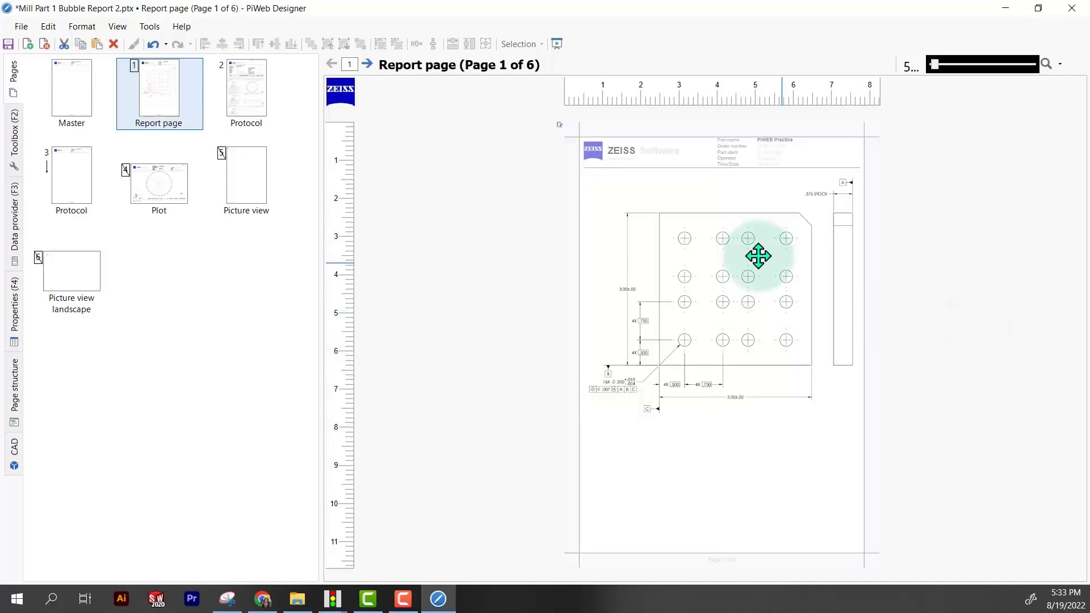
scroll(766, 309, up, 3)
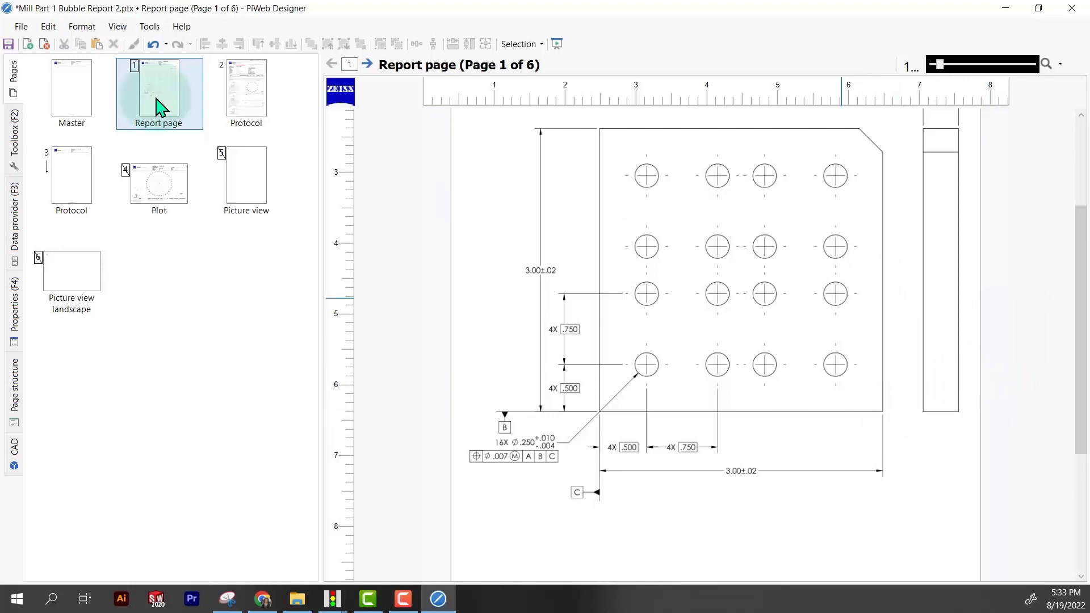
scroll(829, 454, up, 1)
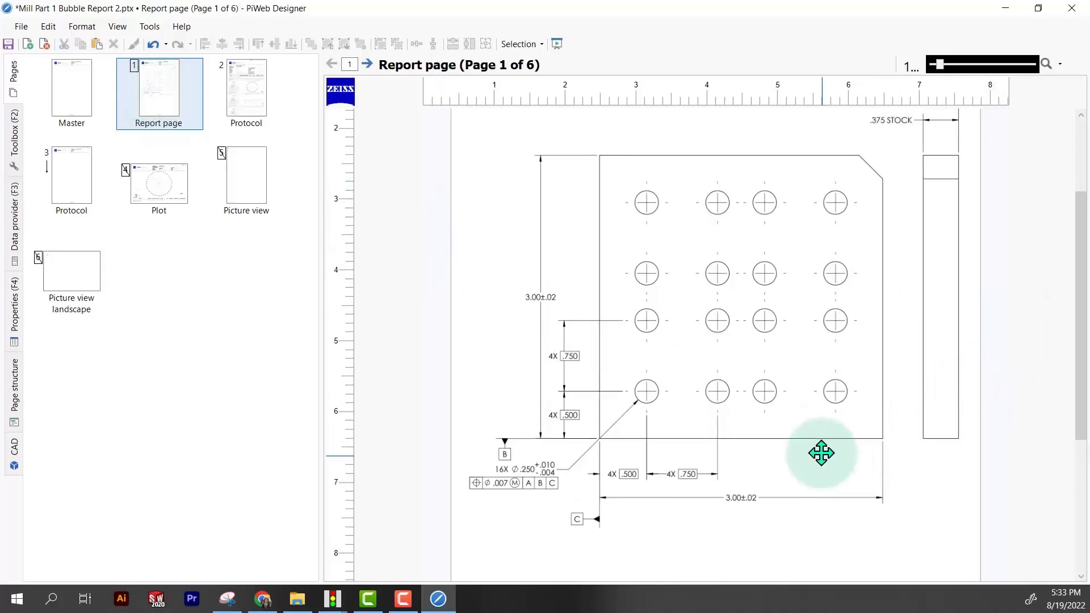
click(9, 45)
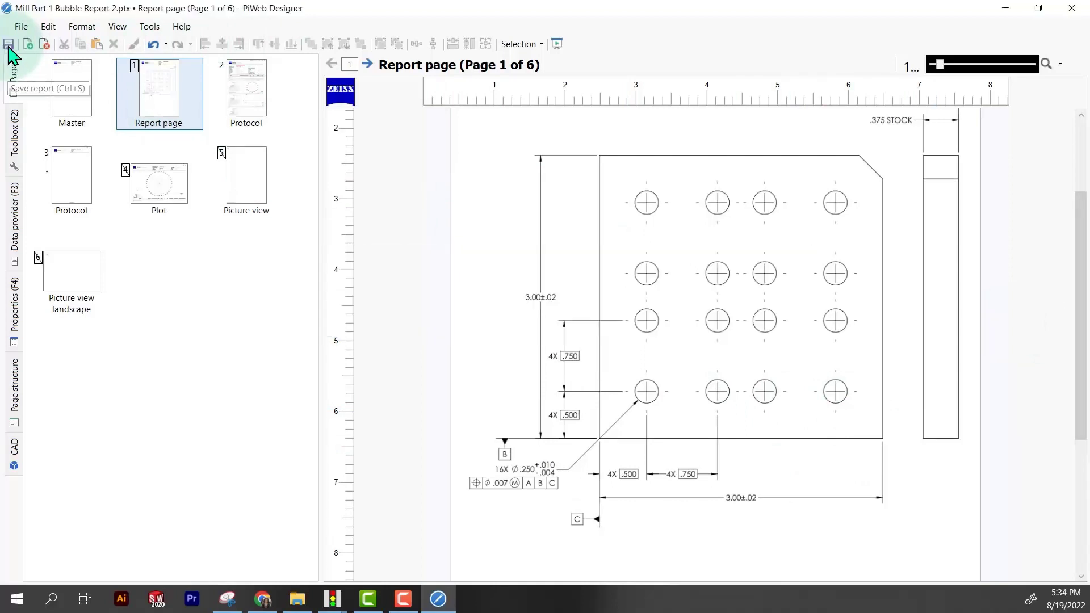
- From CALYPSO's Characteristics tab, run the PIWEB Practice plan and start the measurement
click(1006, 9)
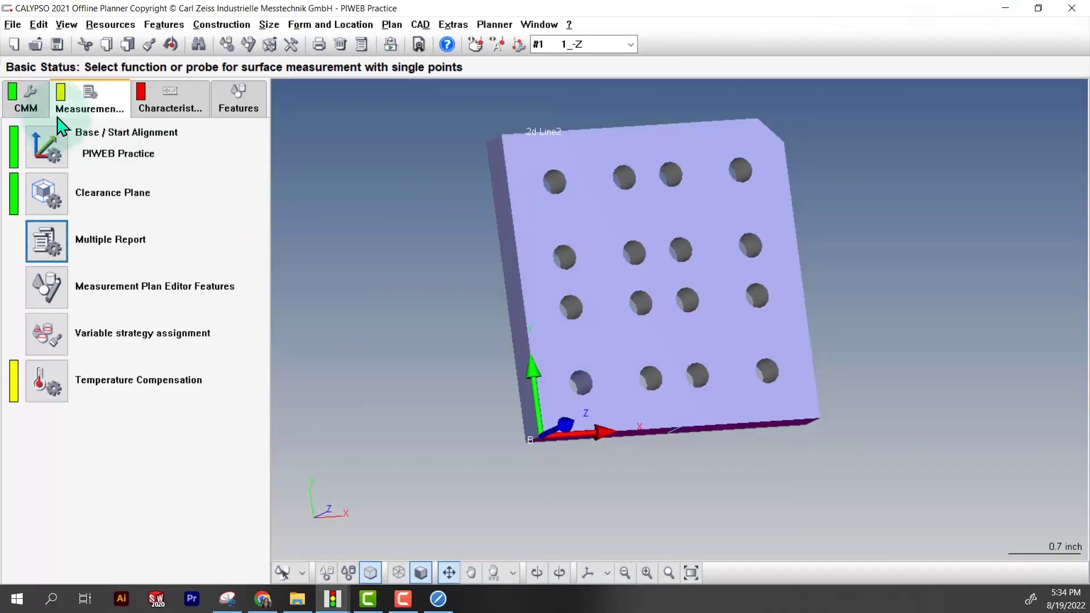
click(166, 112)
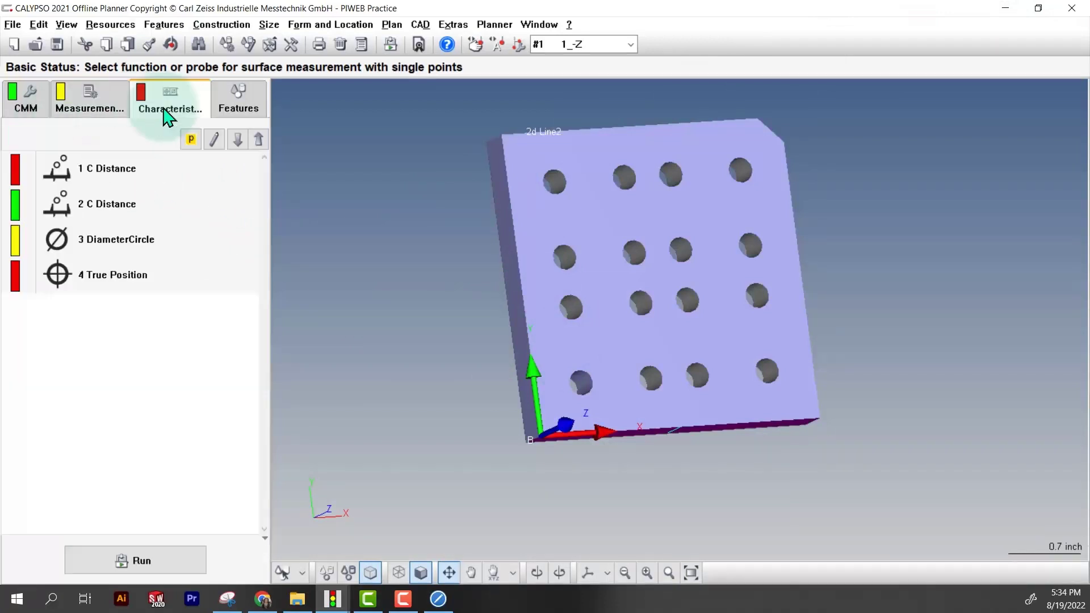
click(164, 571)
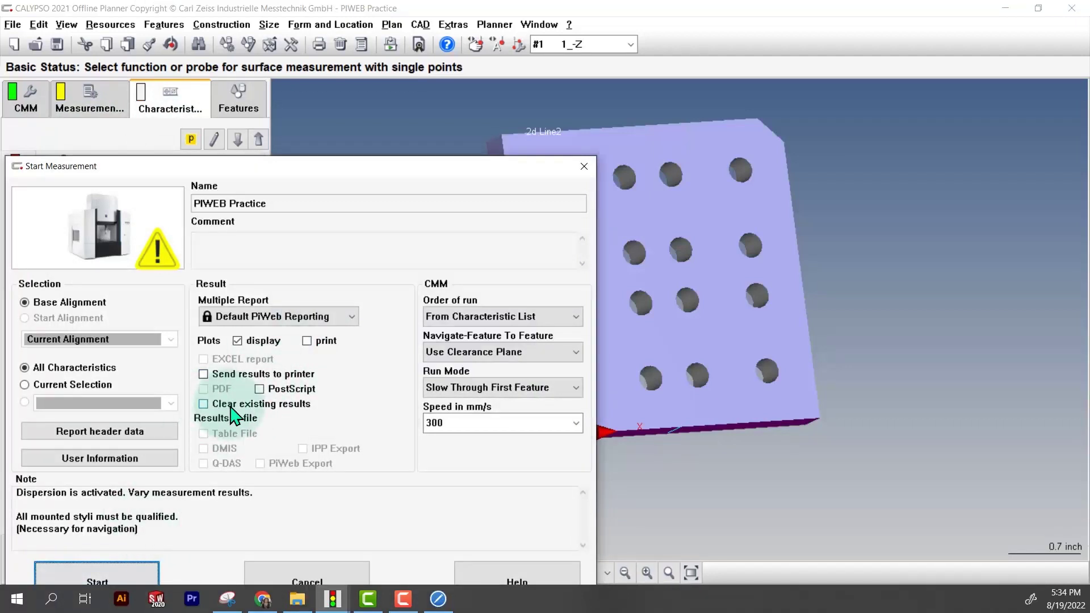
drag(272, 165, 386, 113)
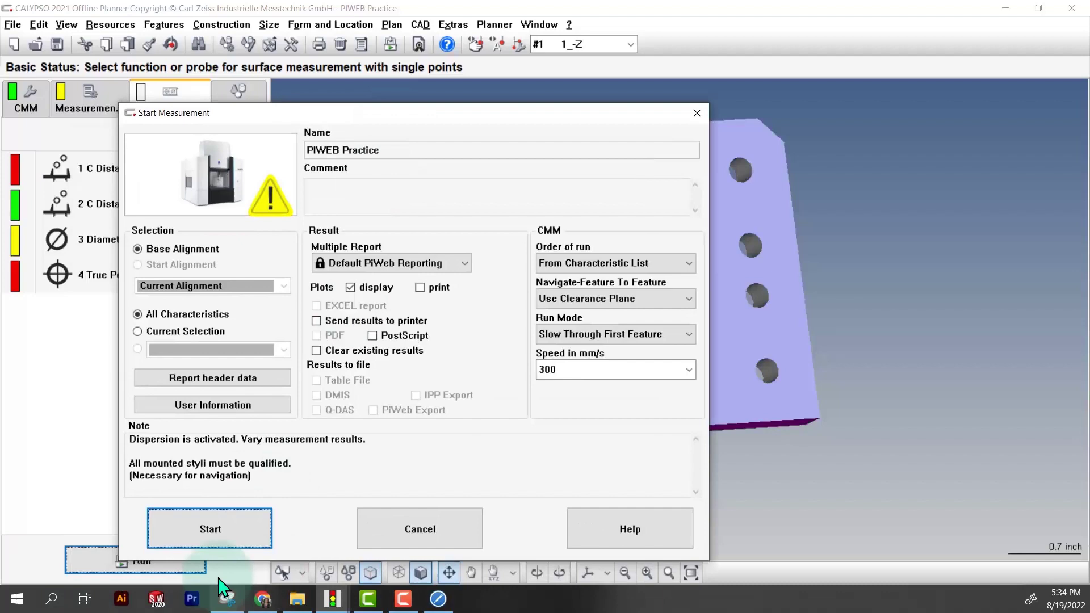
click(226, 535)
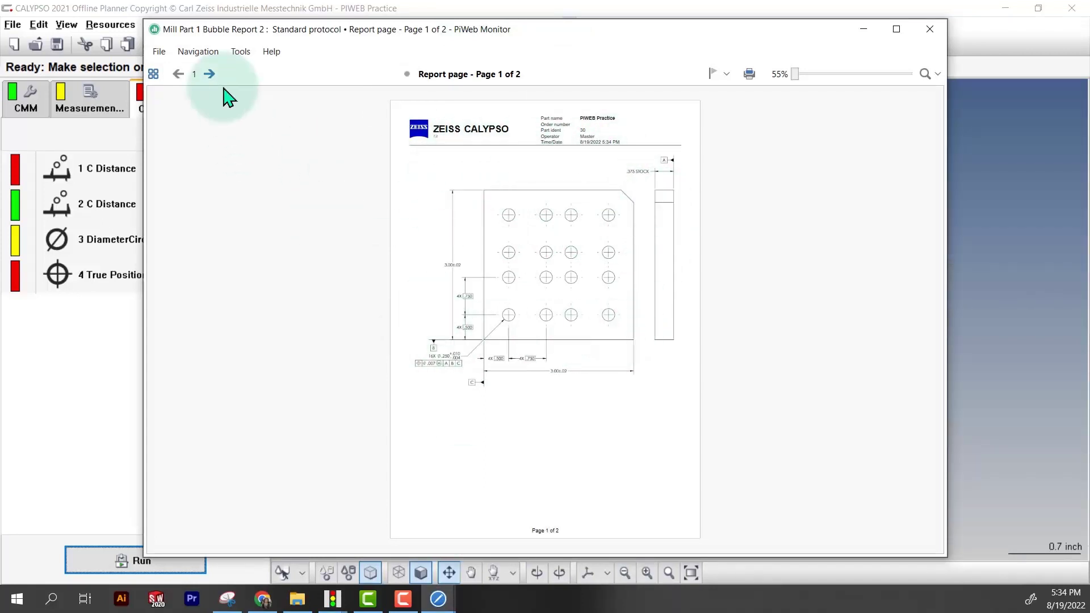
- View the report's Protocol page in PiWeb Monitor, then close the viewer
click(210, 75)
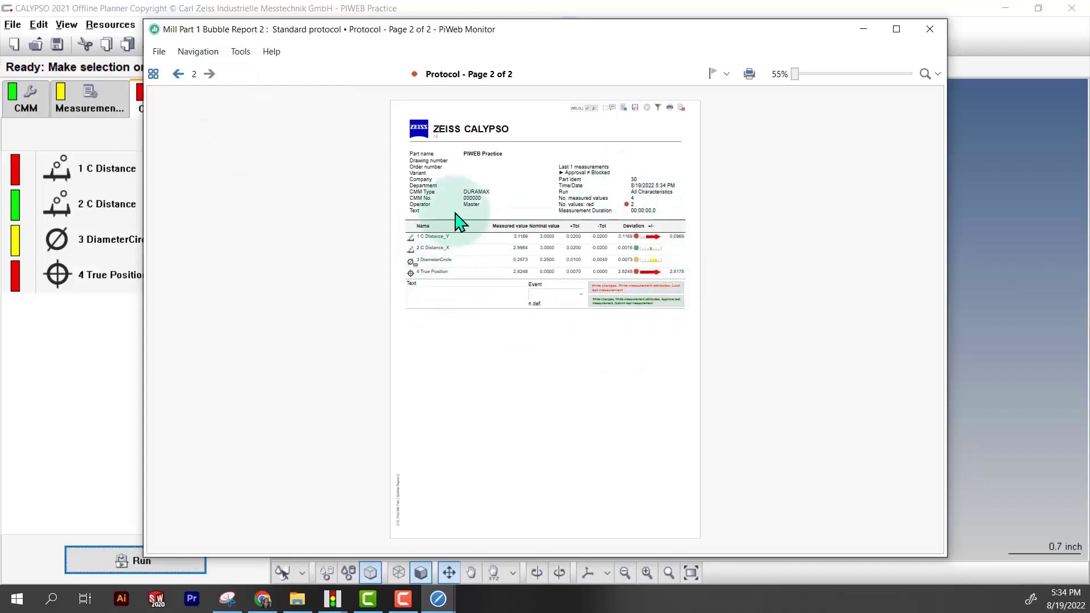
click(931, 31)
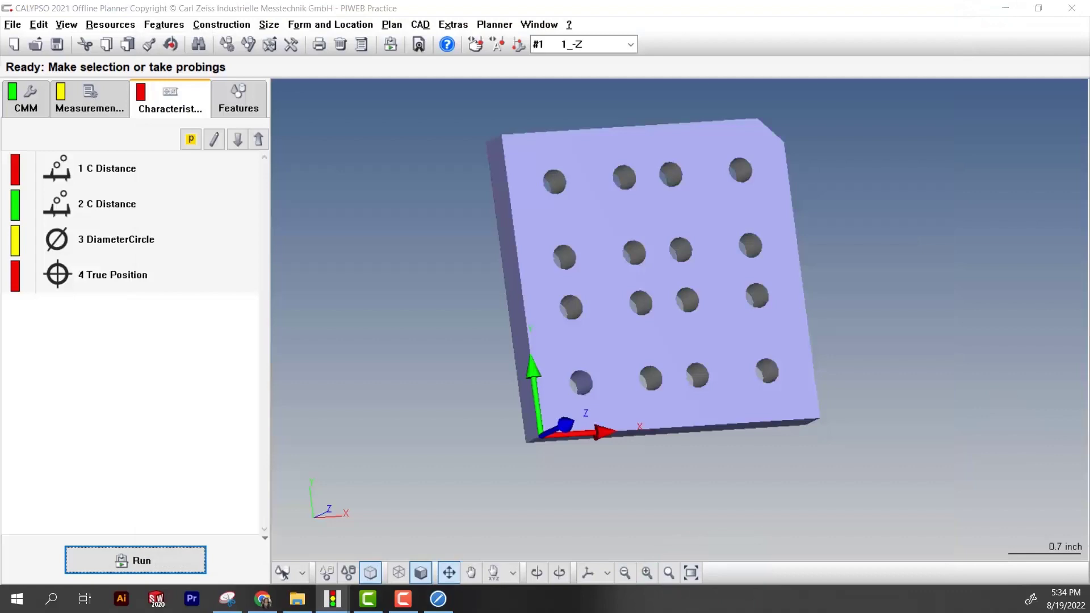
- Add a Reference bubble beside the hole-plate drawing and enlarge it to 0.79 x 0.79 inch
key(alt+Tab)
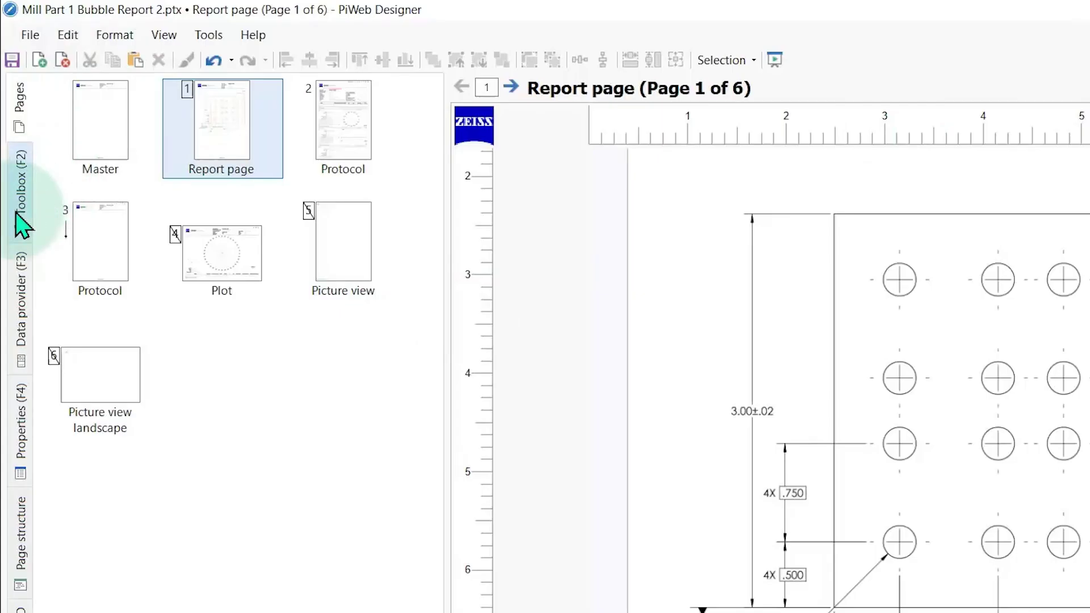
click(21, 187)
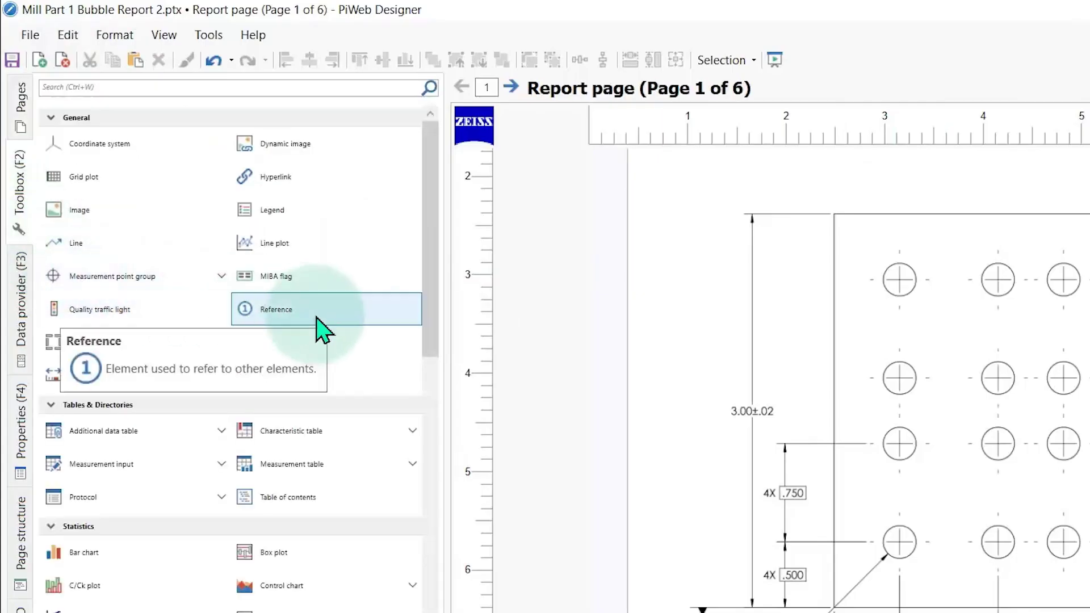
click(260, 326)
mouse_move(260, 326)
mouse_down()
mouse_move(487, 316)
mouse_move(747, 345)
mouse_move(302, 275)
mouse_move(802, 332)
mouse_move(750, 341)
mouse_up()
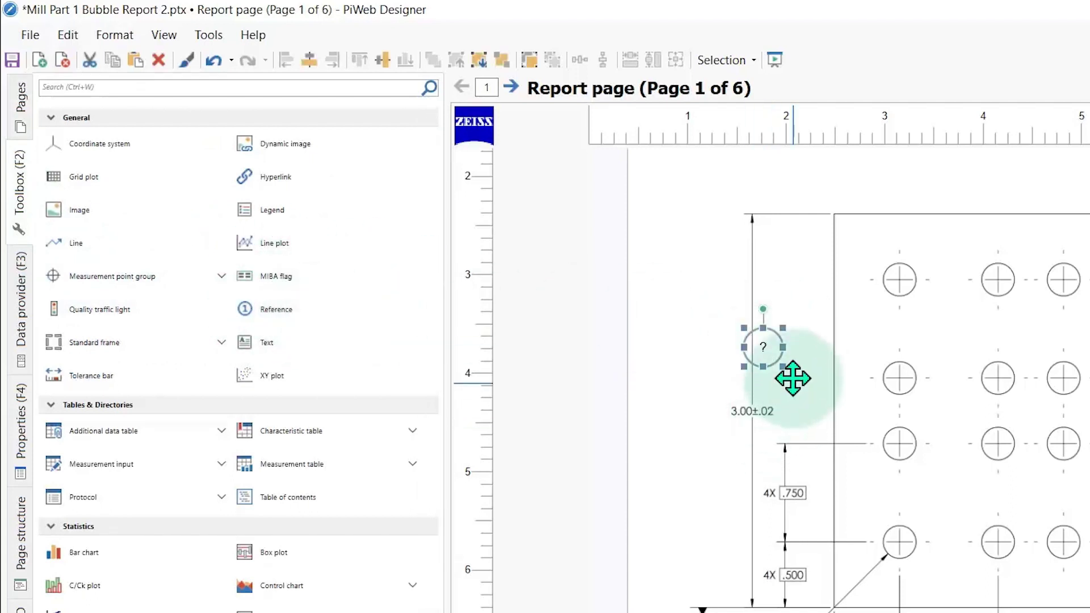
drag(783, 366, 699, 340)
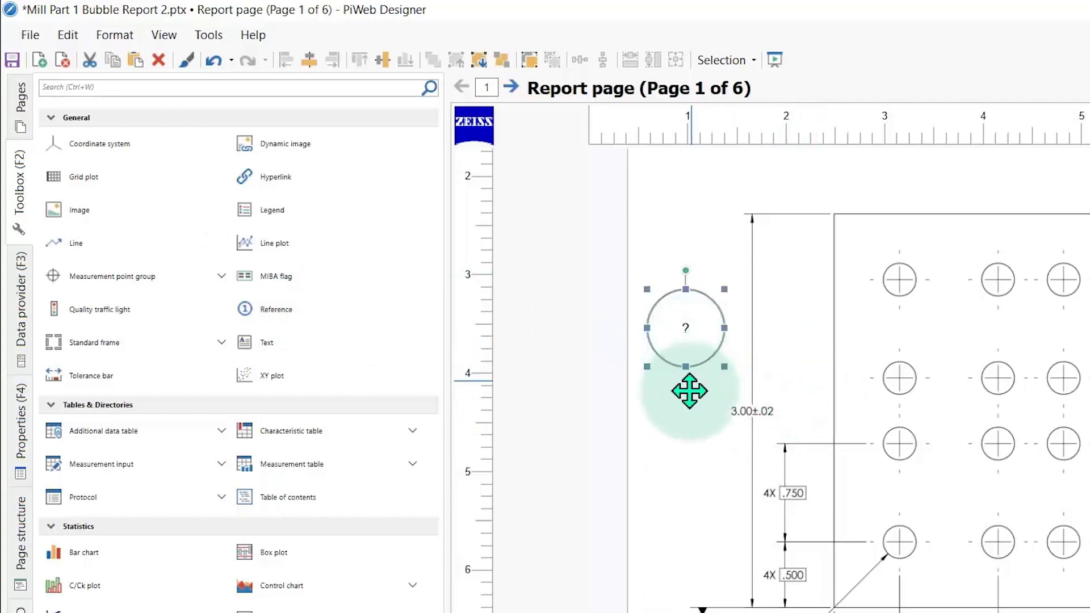
- Set the bubble's variable to Data provider > Characteristic > Name so it shows 'Name'
right_click(675, 329)
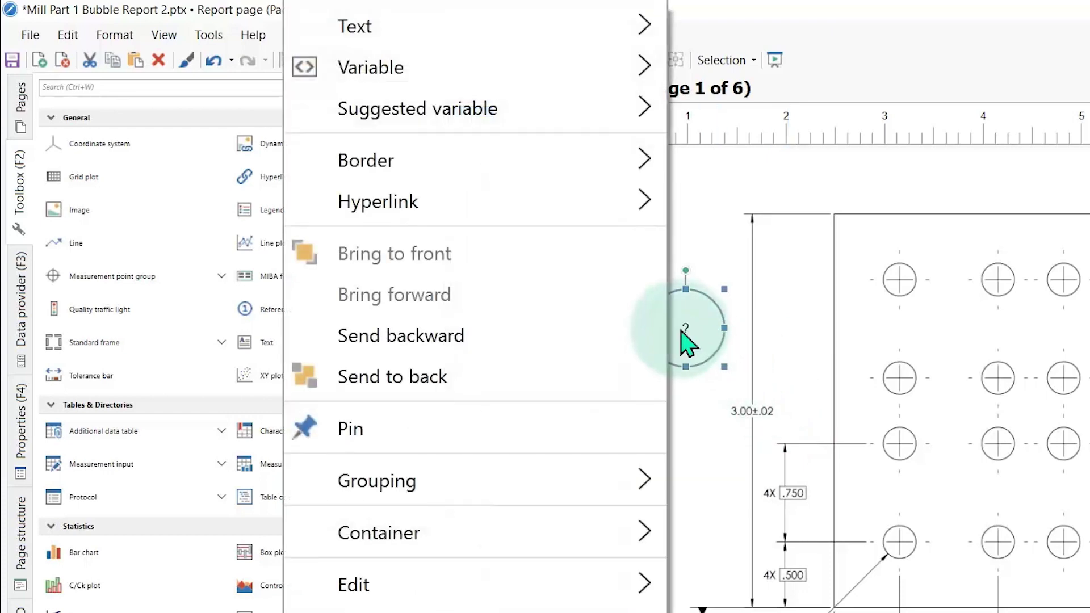
mouse_move(538, 89)
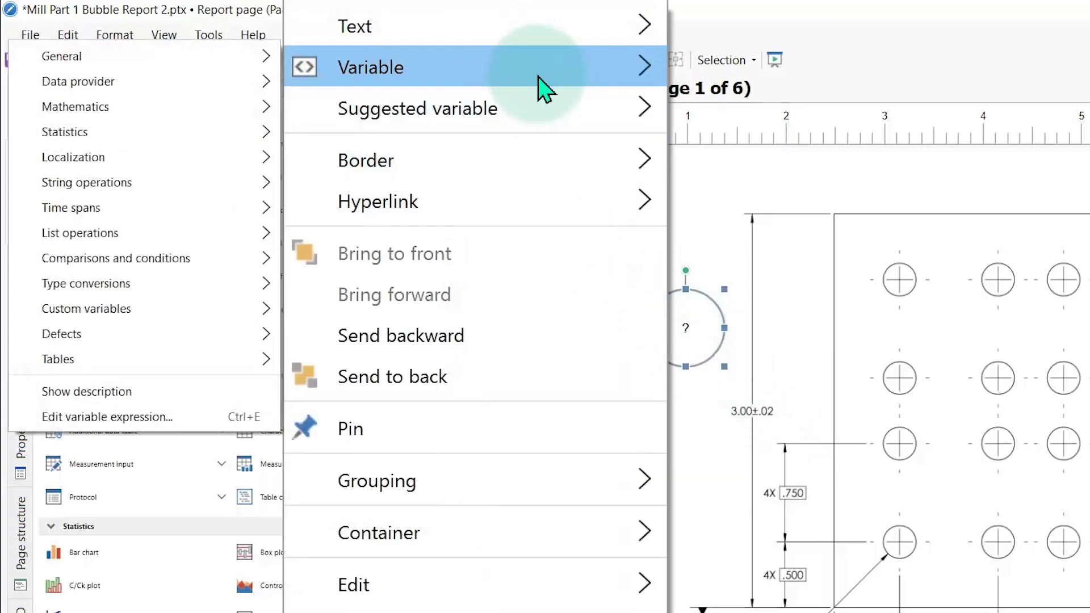
mouse_move(159, 102)
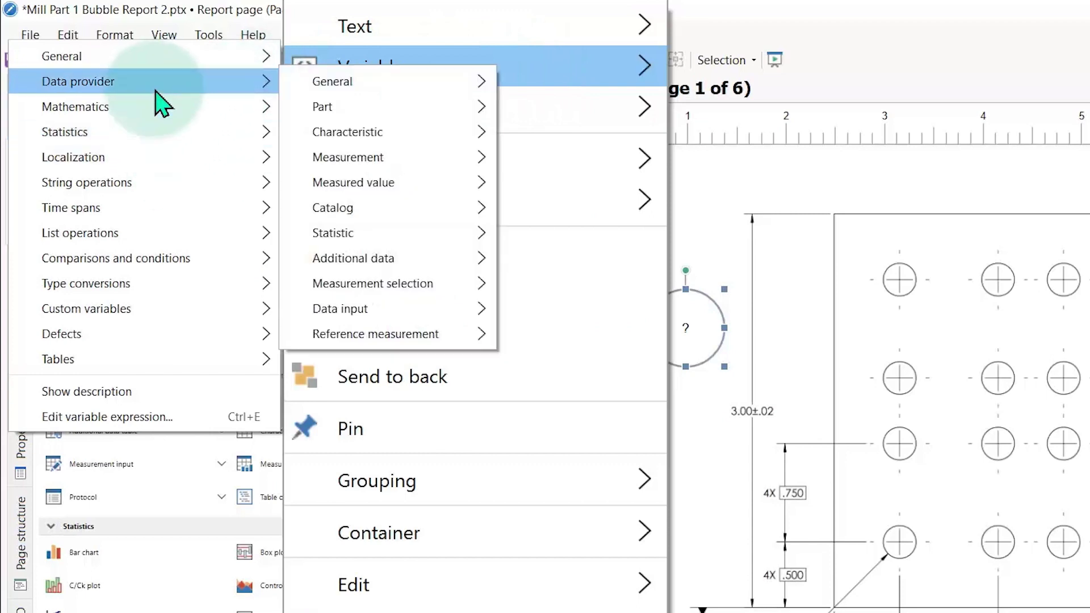
mouse_move(397, 145)
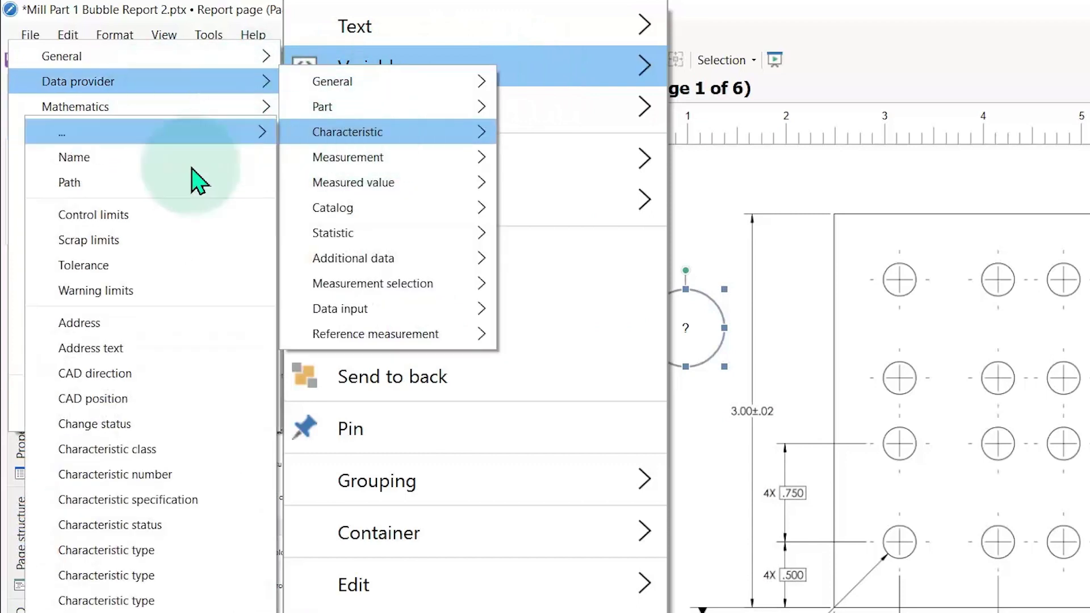
click(94, 165)
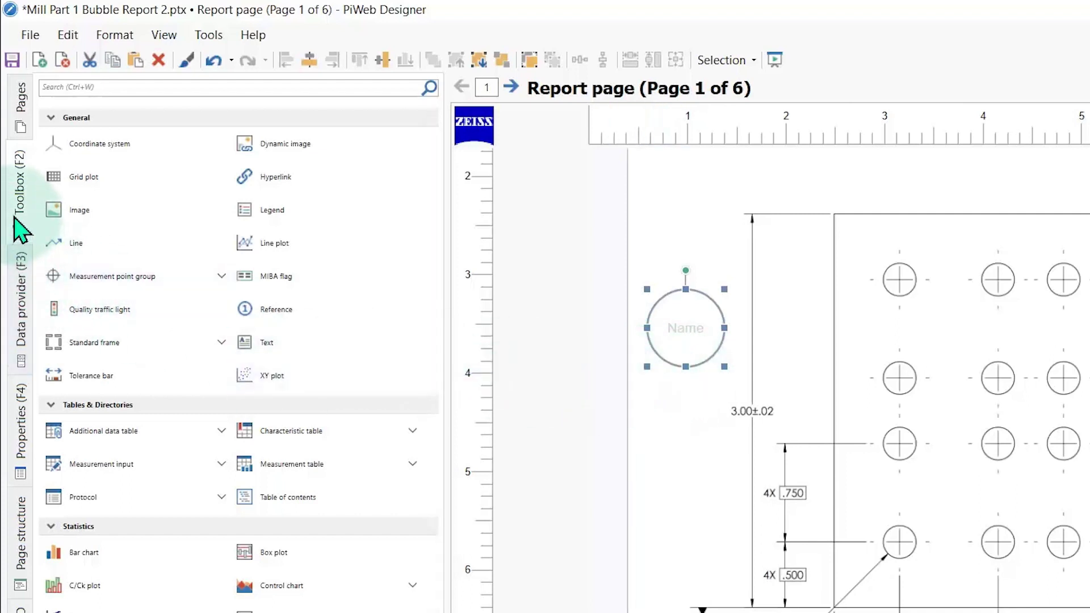
- Bind the bubble to the 1 C Distance_Y characteristic from the PIWEB Practice plan
click(19, 298)
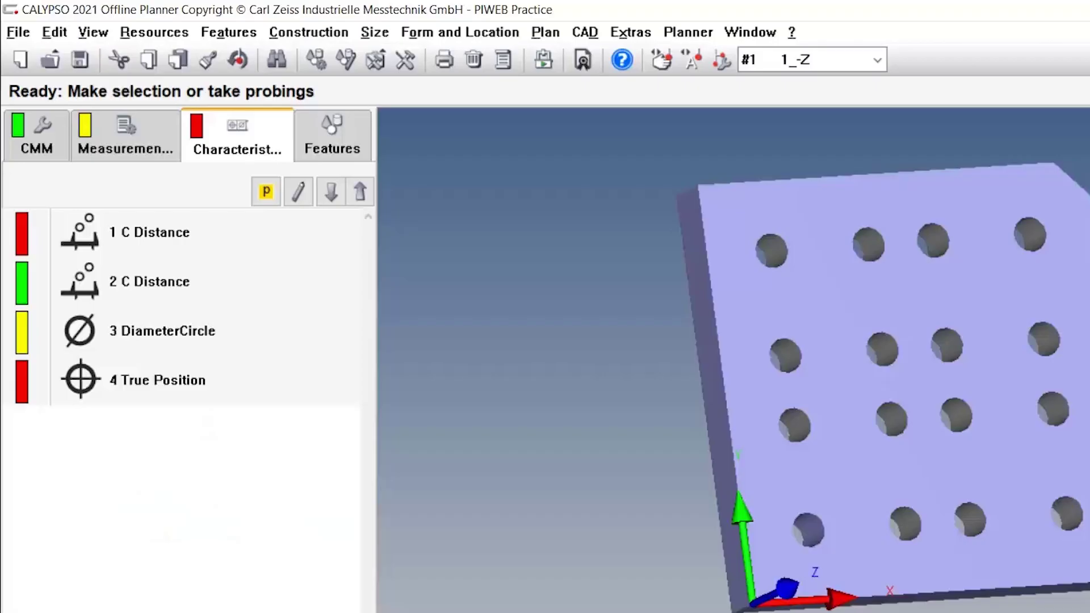
click(152, 239)
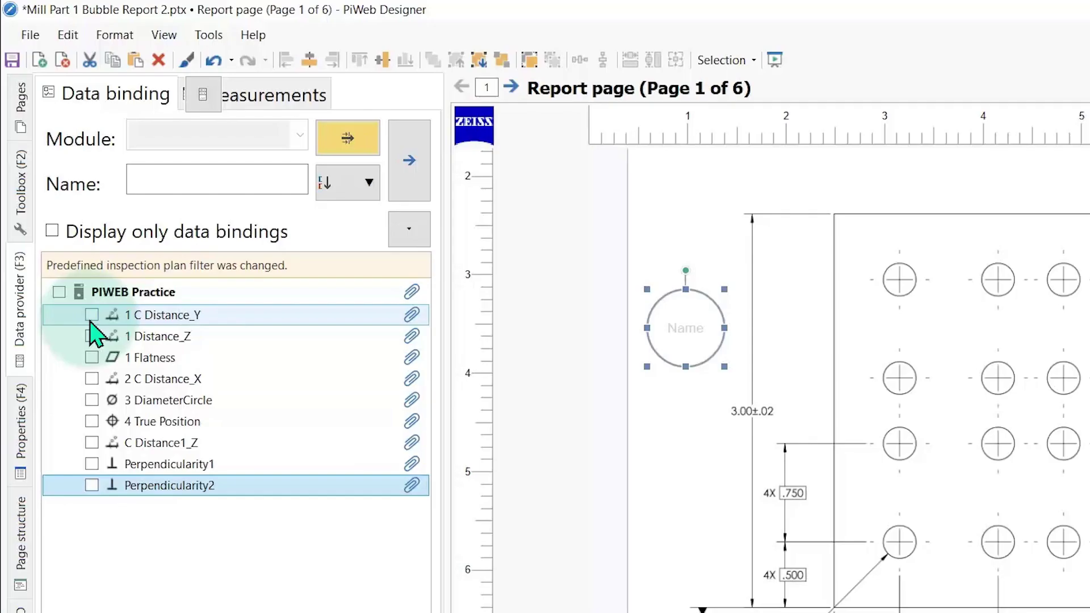
click(91, 317)
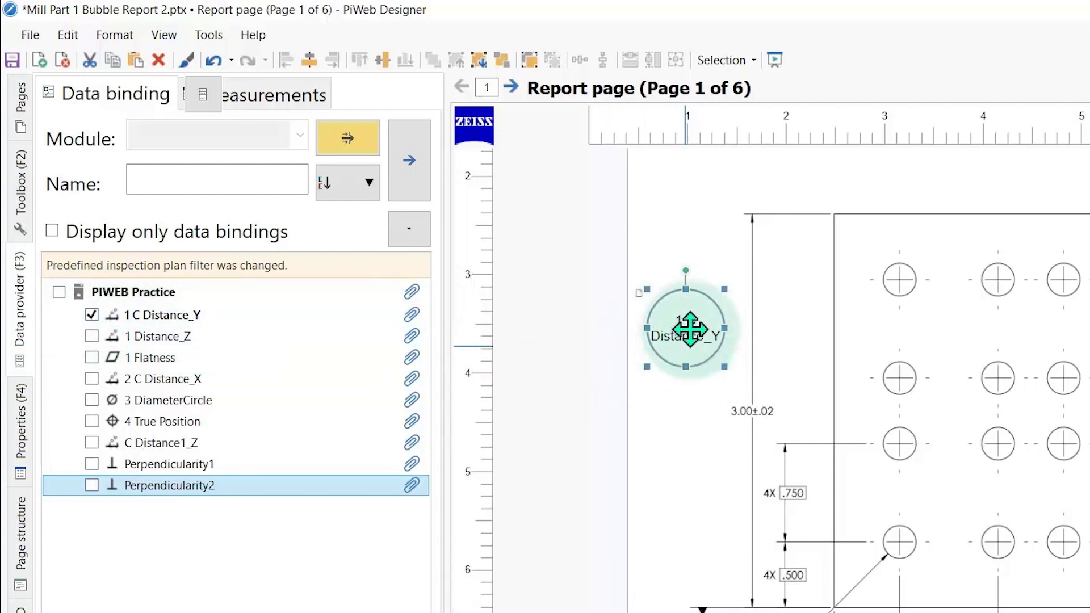
click(687, 455)
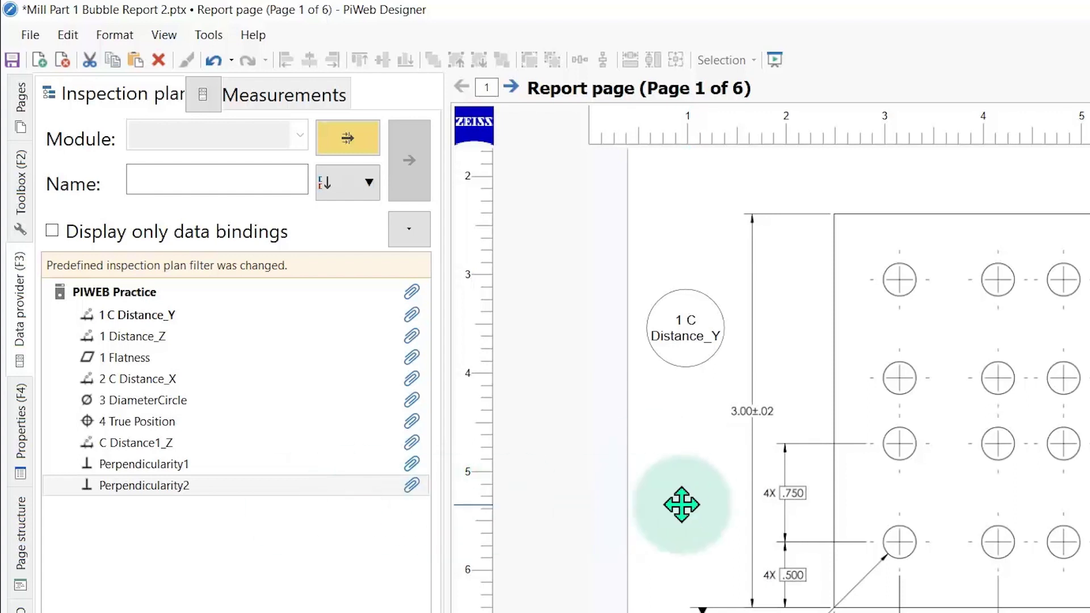
- Place a copy of the 1 C Distance_Y bubble below the original
click(691, 320)
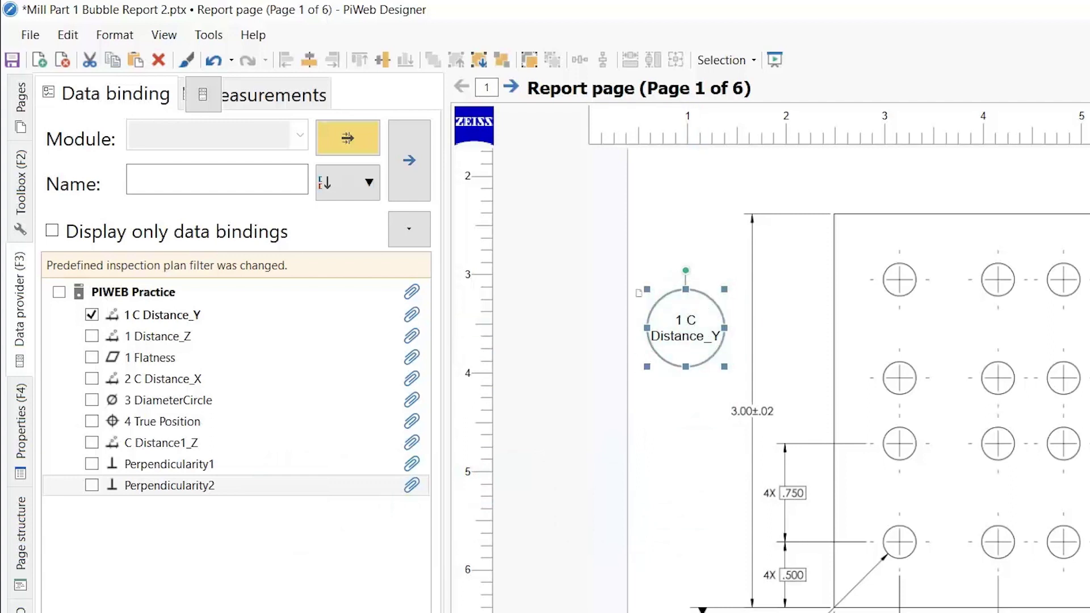
click(645, 409)
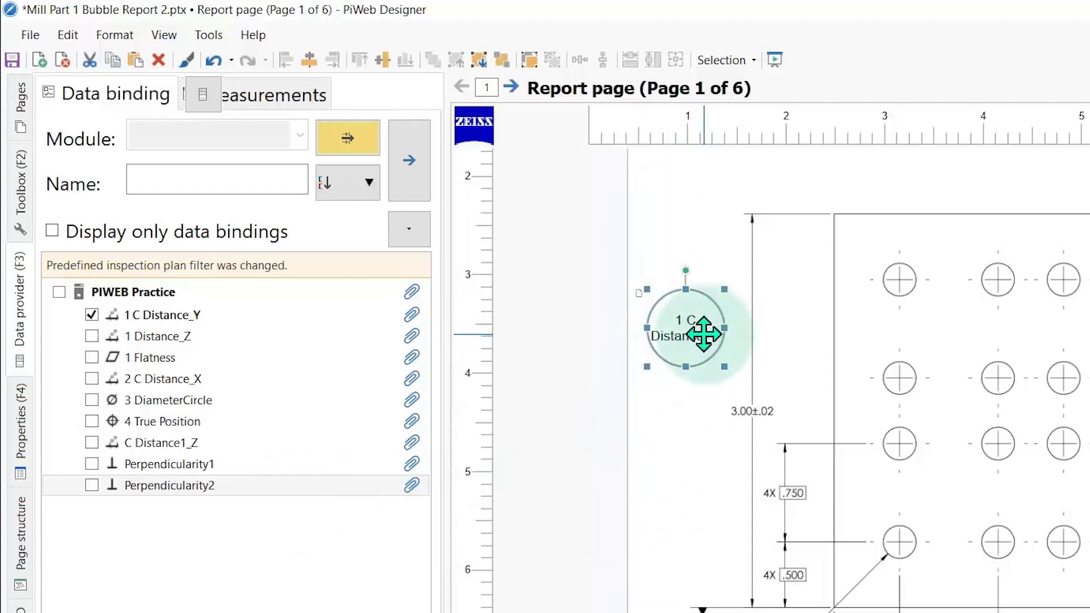
drag(704, 334, 675, 425)
- Set the copied bubble's text variable to the String operations Left function
right_click(689, 431)
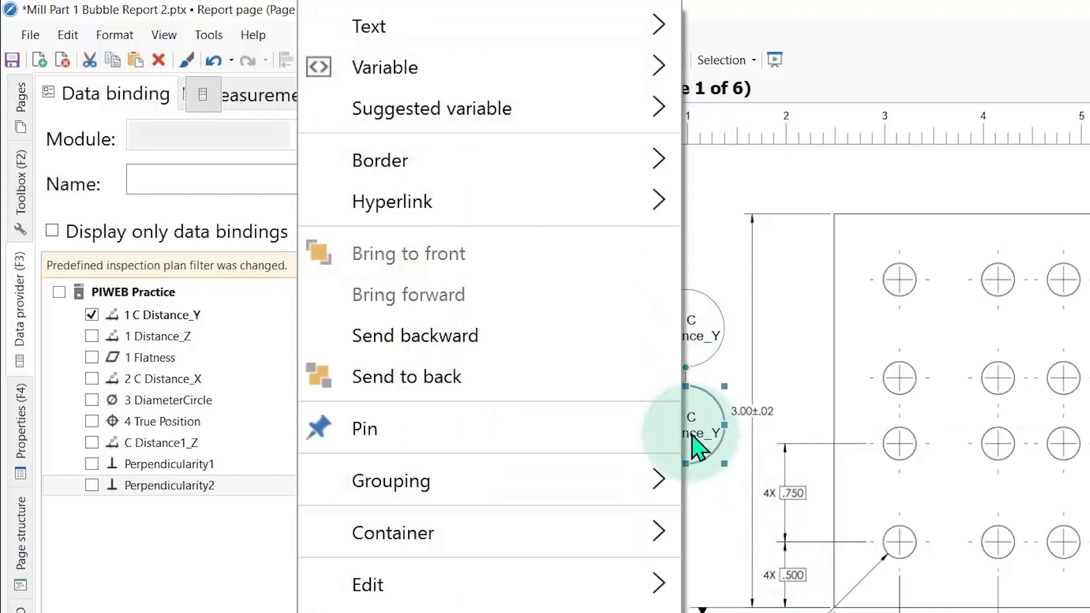
mouse_move(571, 88)
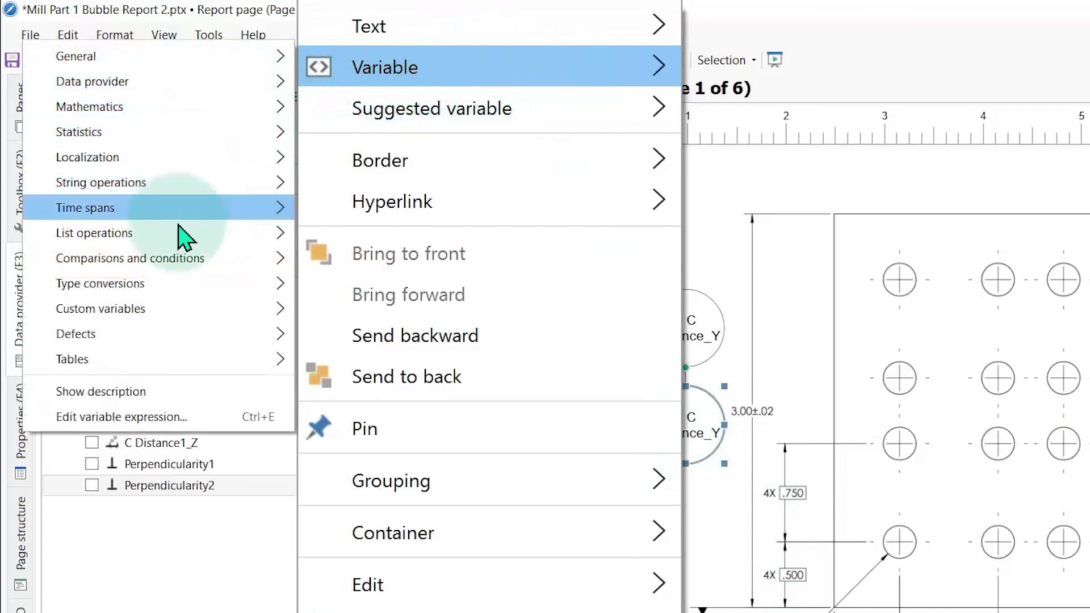
mouse_move(200, 189)
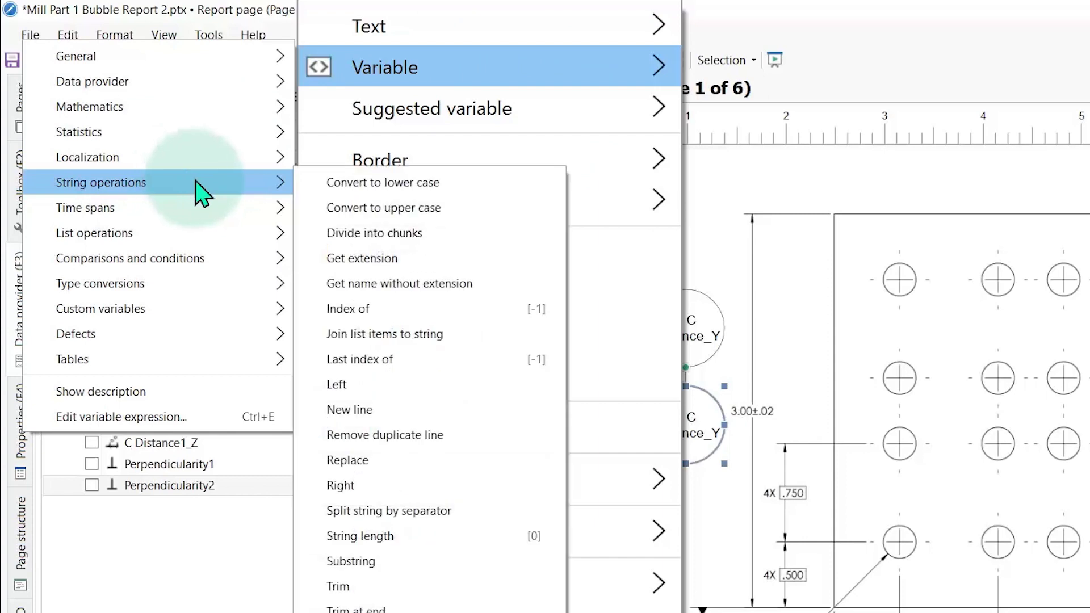
click(417, 397)
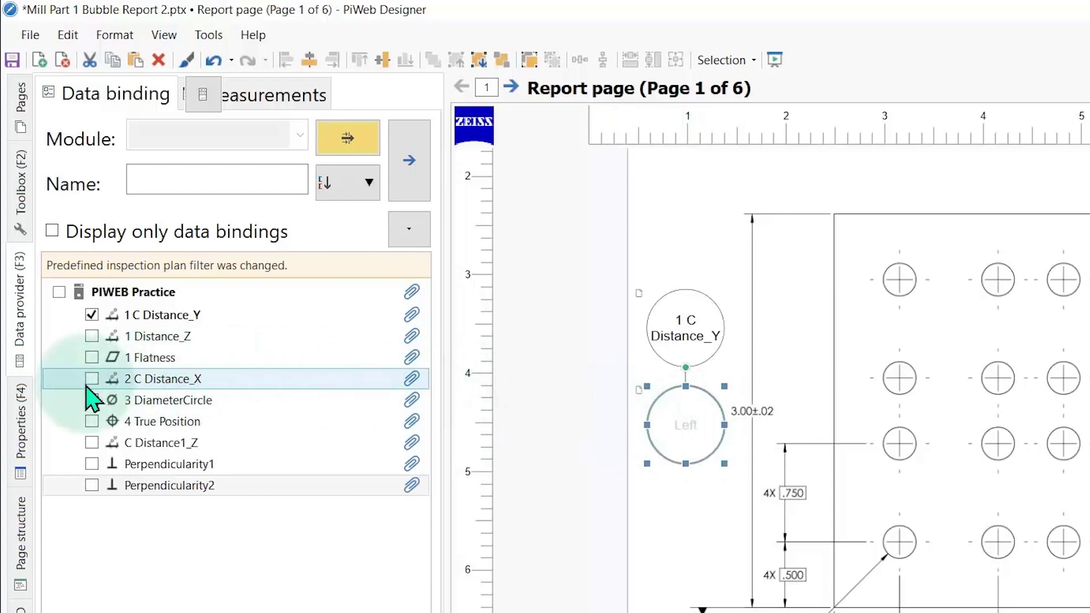
- Inspect the upper bubble's Qdb.Characteristic(2002) expression and the lower bubble's String.Left expression
click(21, 434)
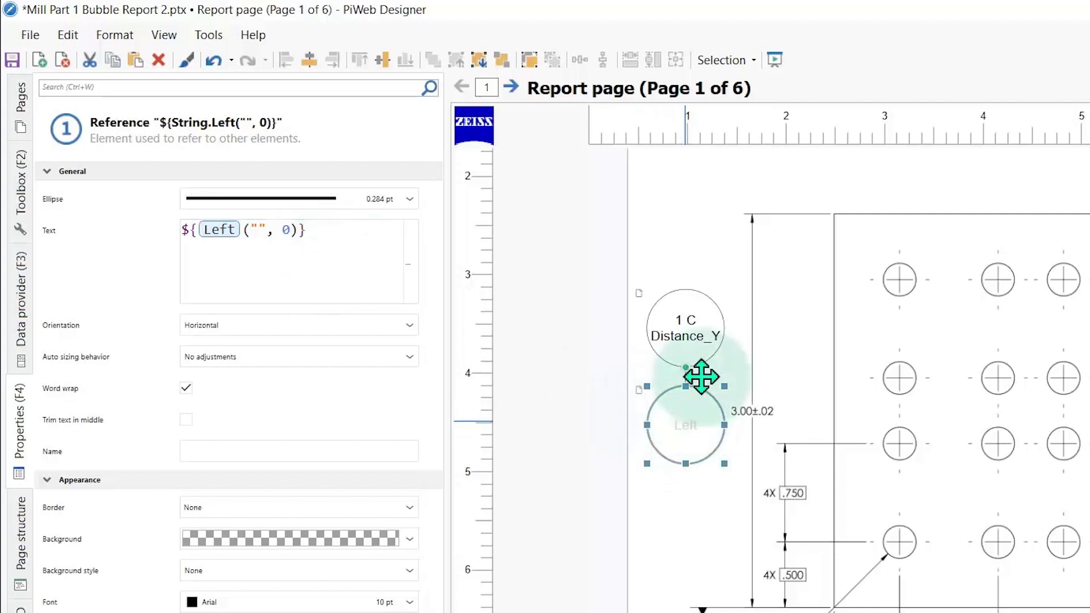
click(702, 333)
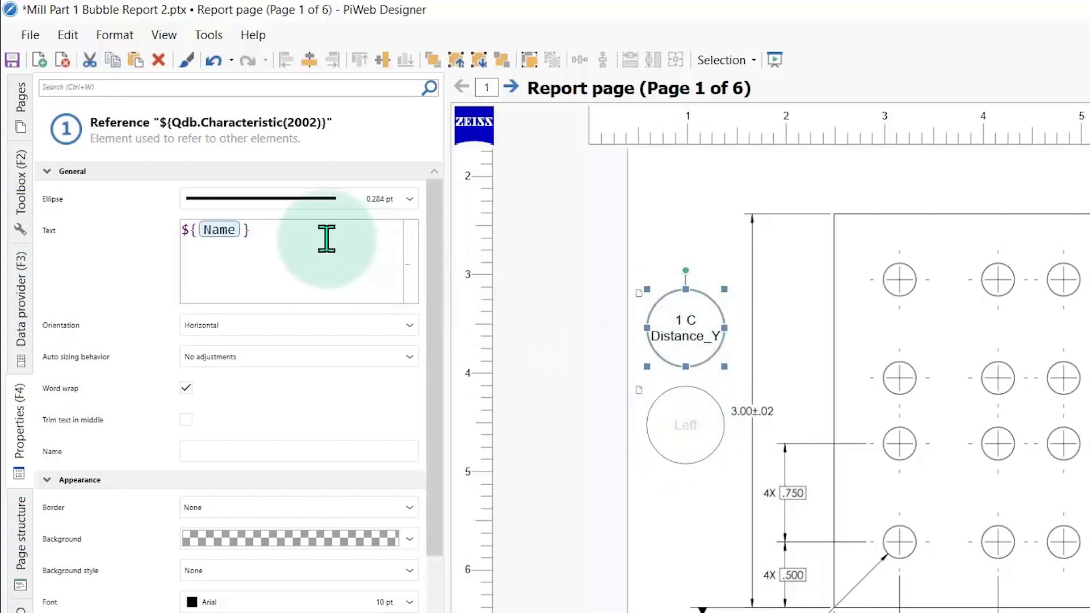
mouse_move(216, 231)
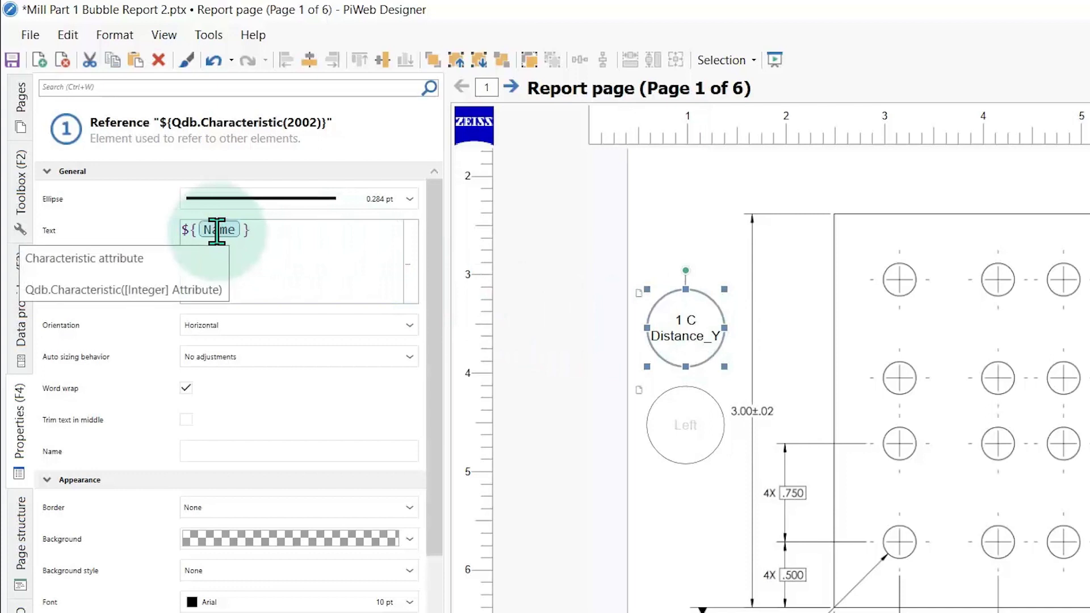
text(Qdb.Characteristic(2002))
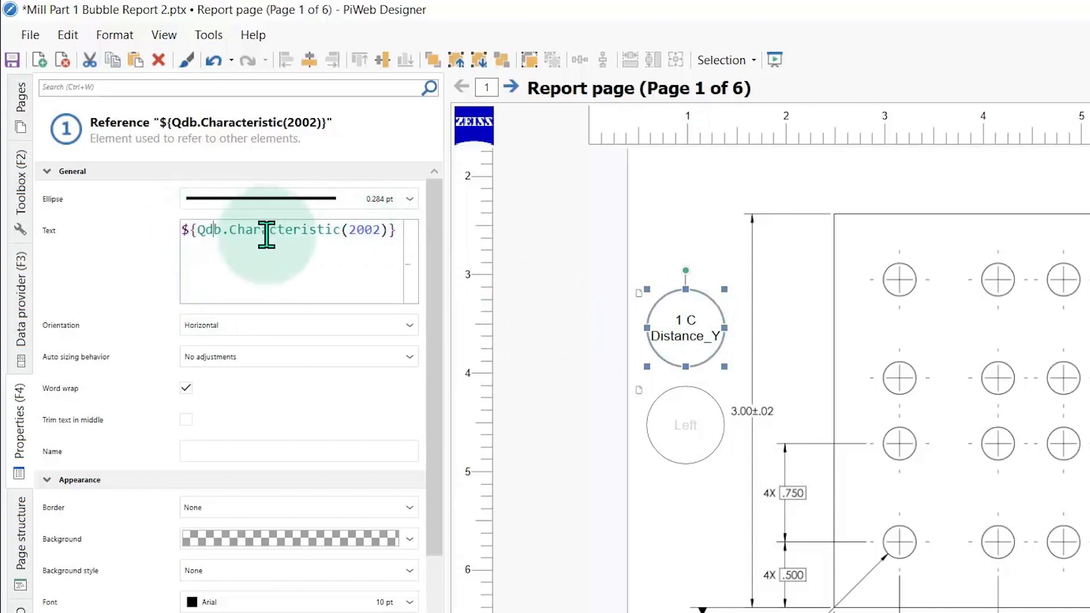
click(679, 438)
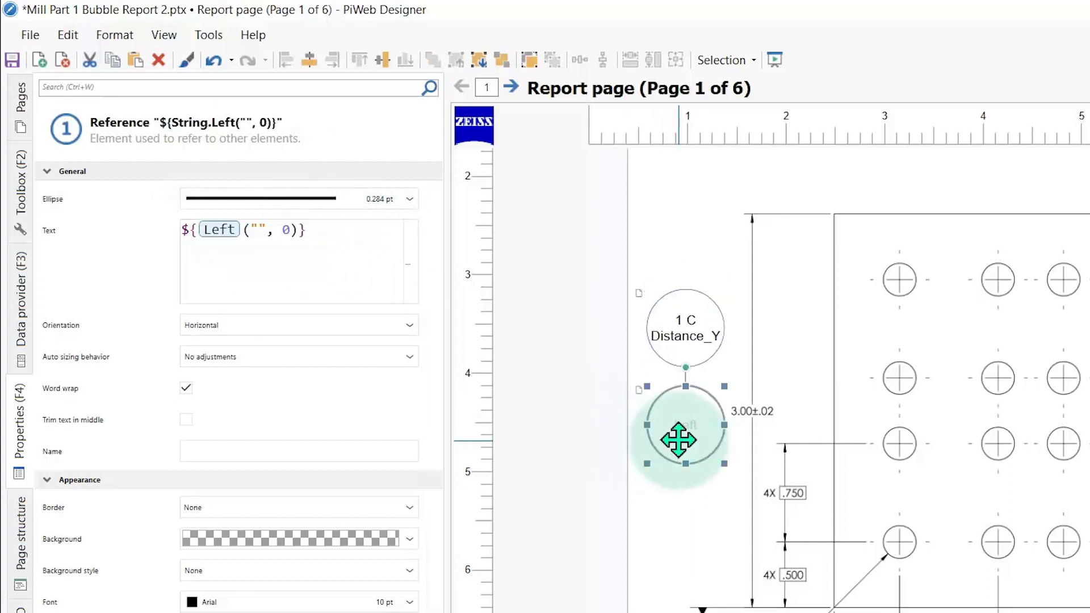
click(214, 230)
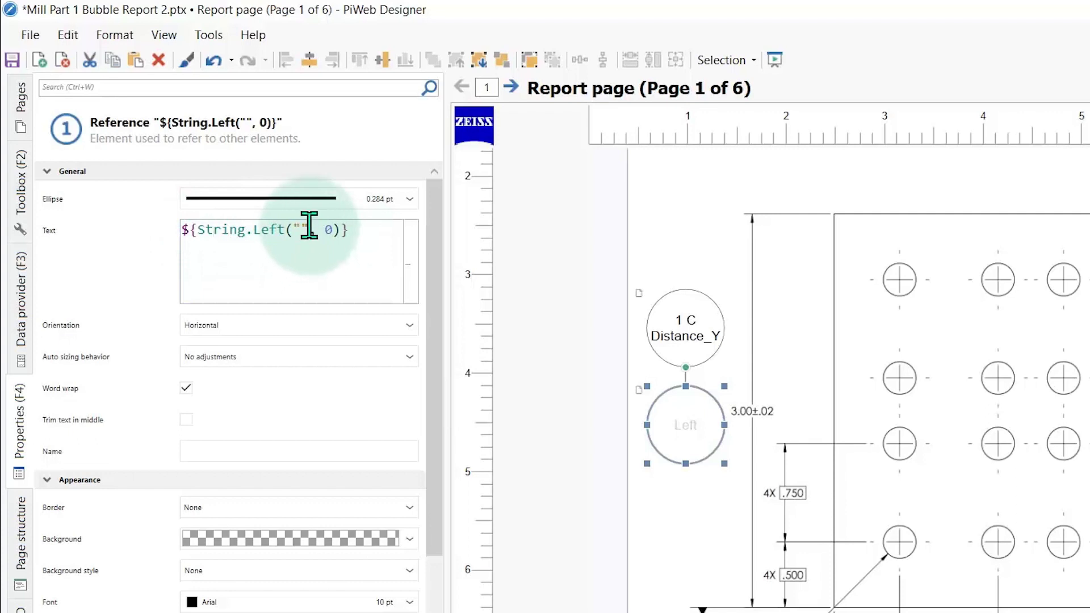
drag(310, 226, 298, 224)
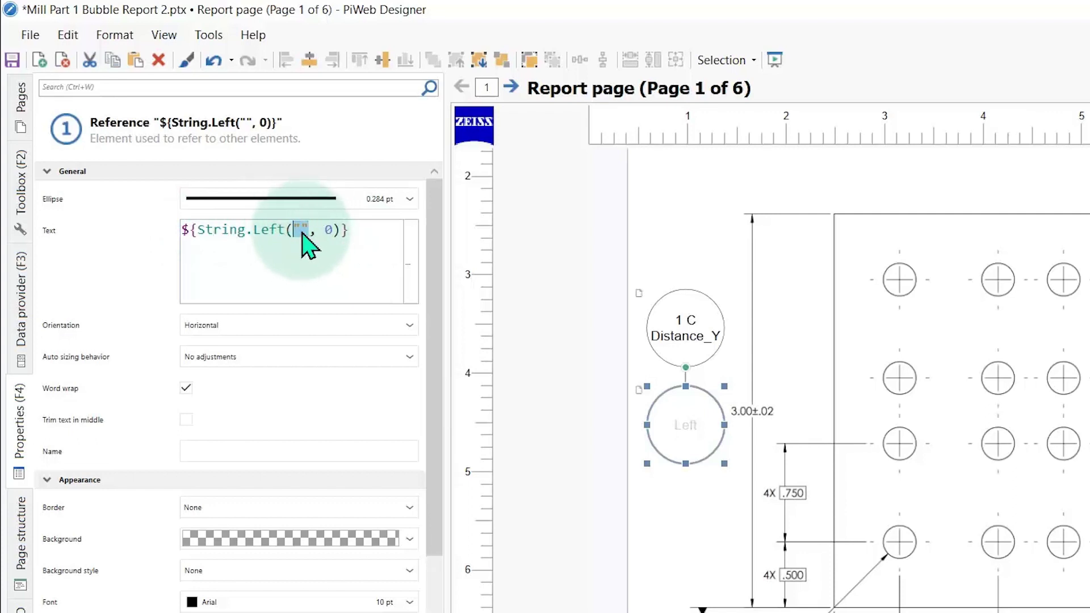
drag(324, 230, 333, 229)
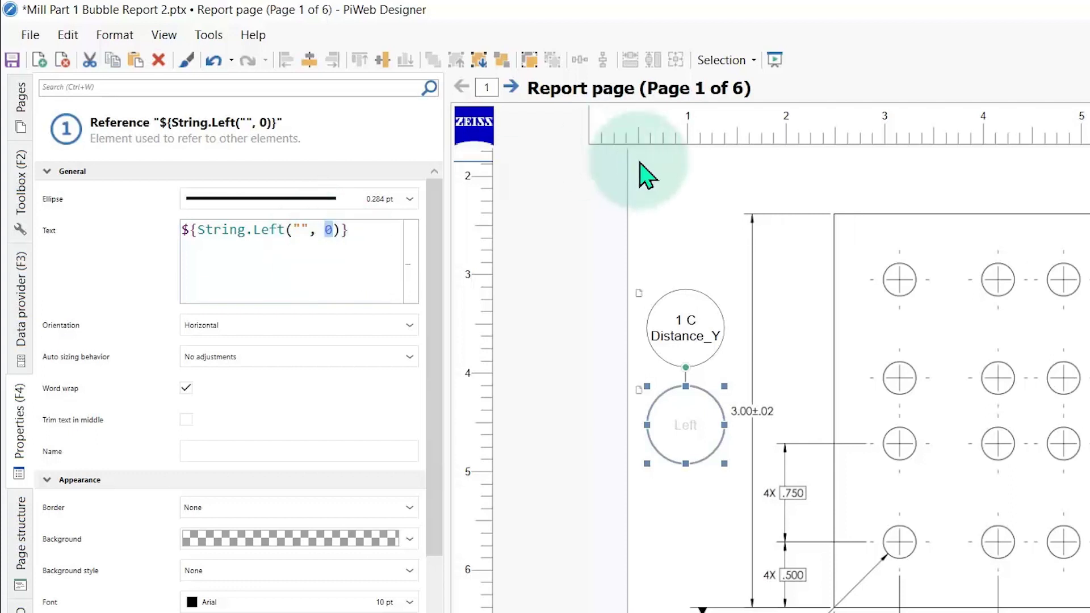
- Copy Qdb.Characteristic(2002) from the upper bubble into the quotes of the lower String.Left
click(679, 300)
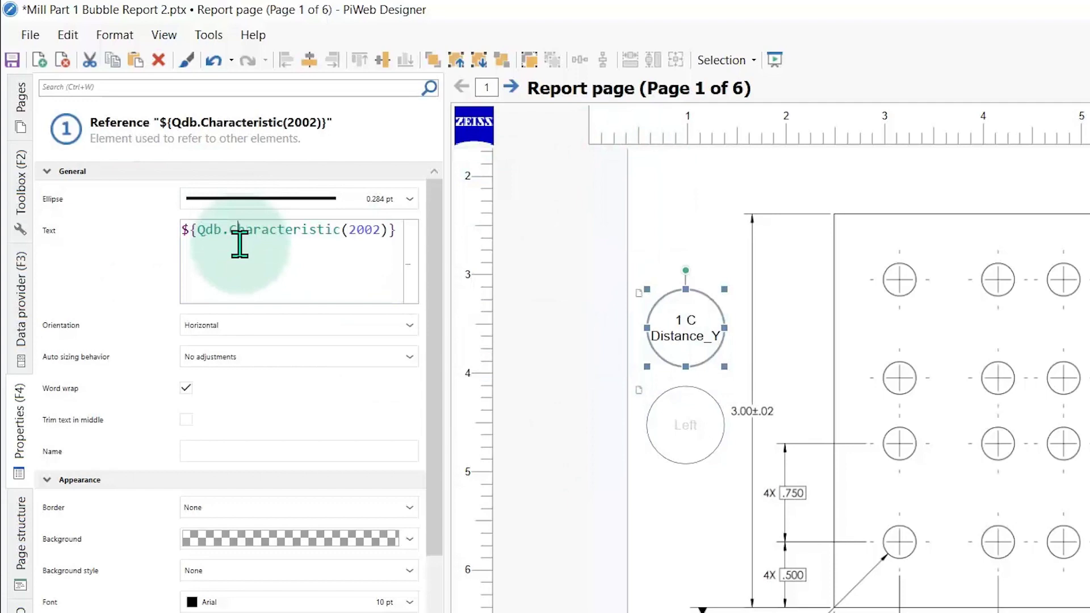
drag(196, 230, 390, 230)
key(ctrl+c)
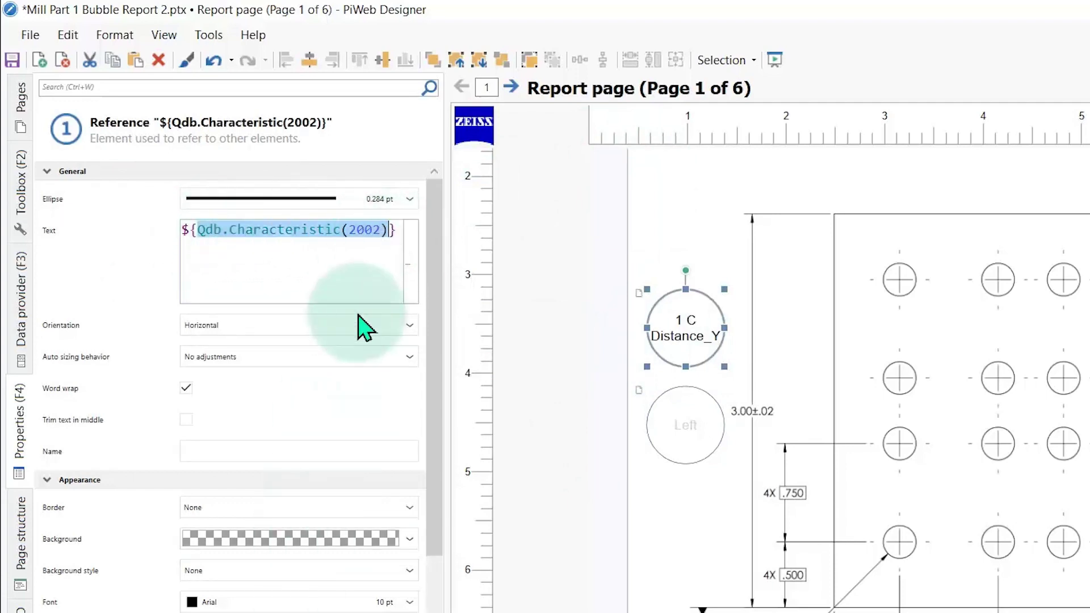
click(679, 445)
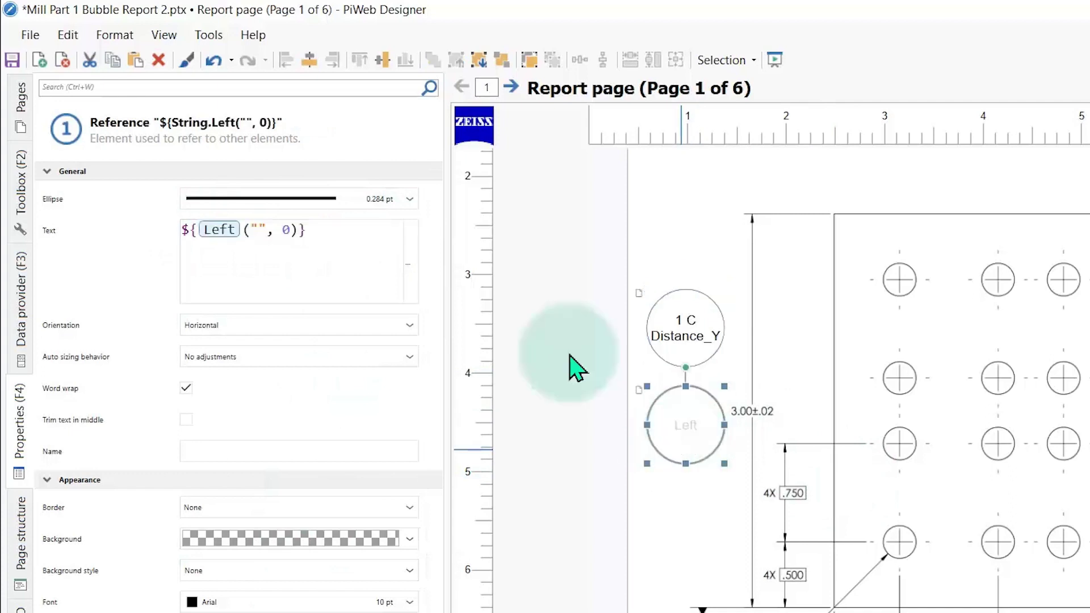
click(220, 230)
double_click(300, 230)
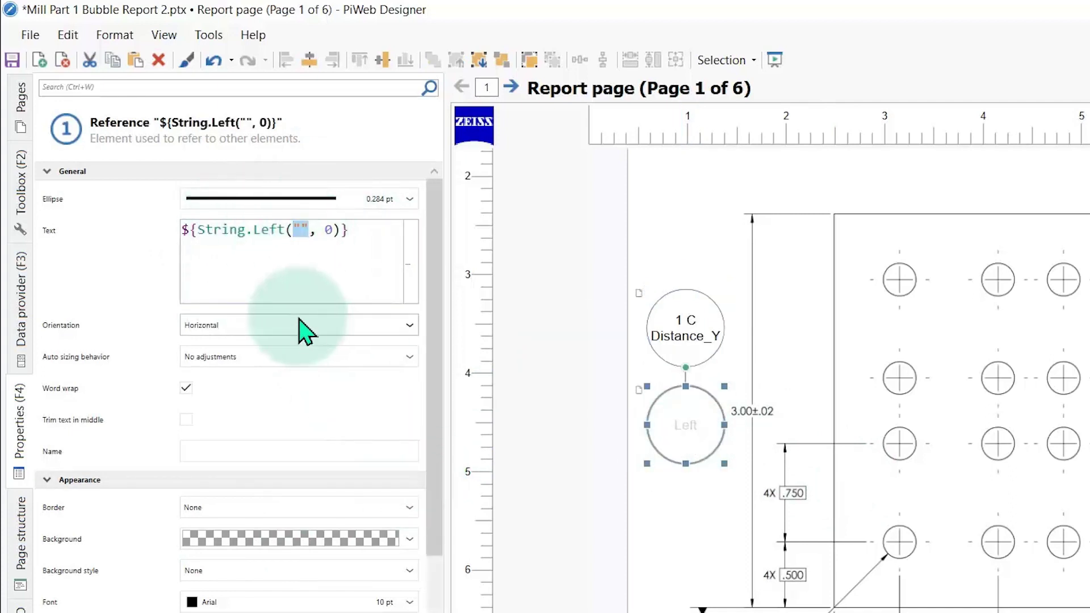
key(ctrl+v)
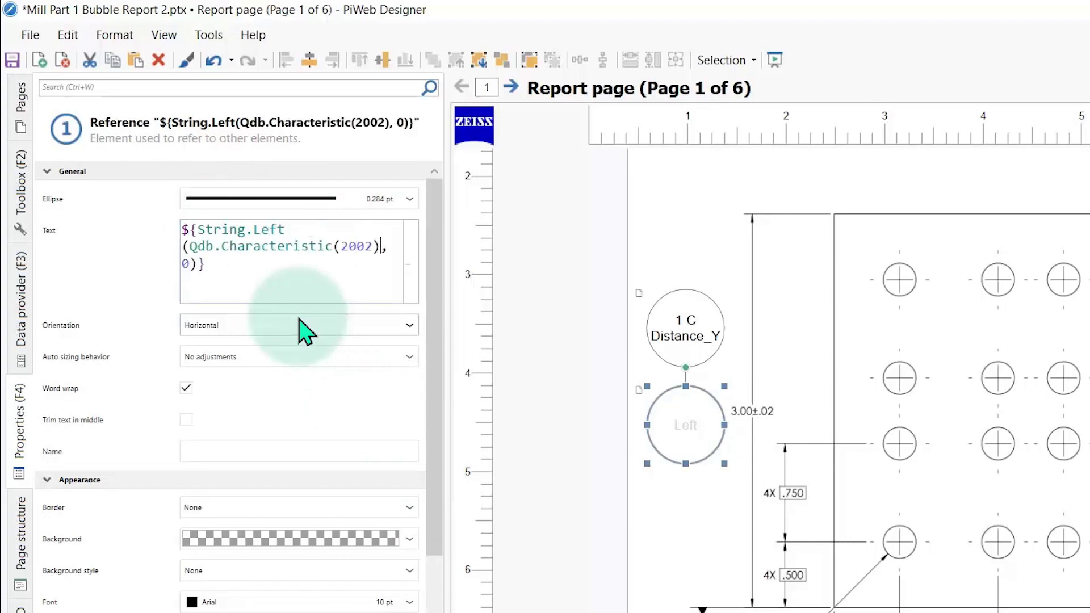
click(307, 275)
click(703, 488)
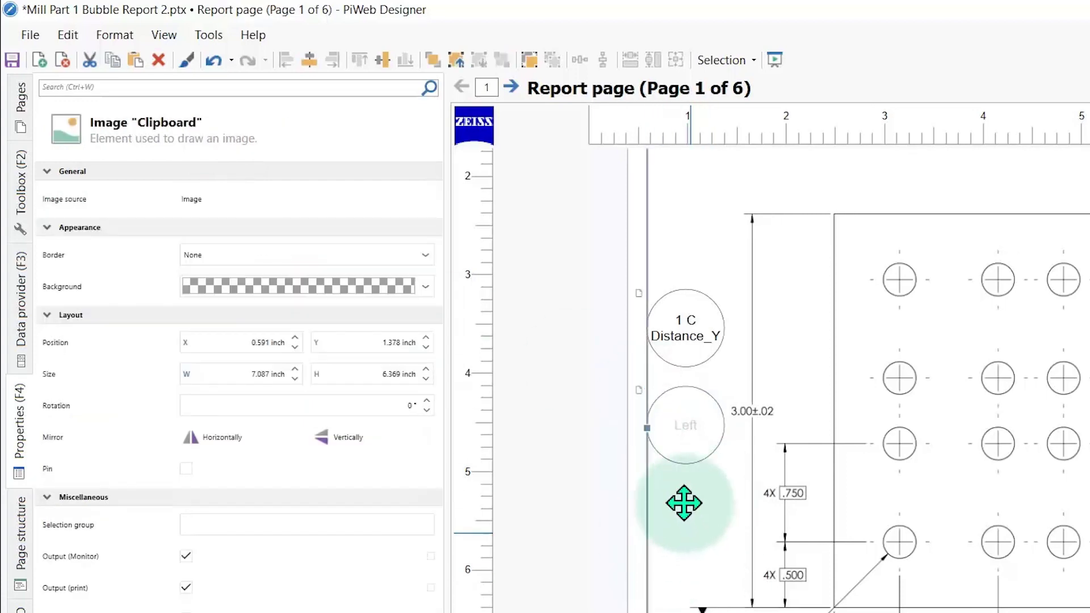
- Set the String.Left length argument to 1 so the lower bubble reads 1
click(690, 424)
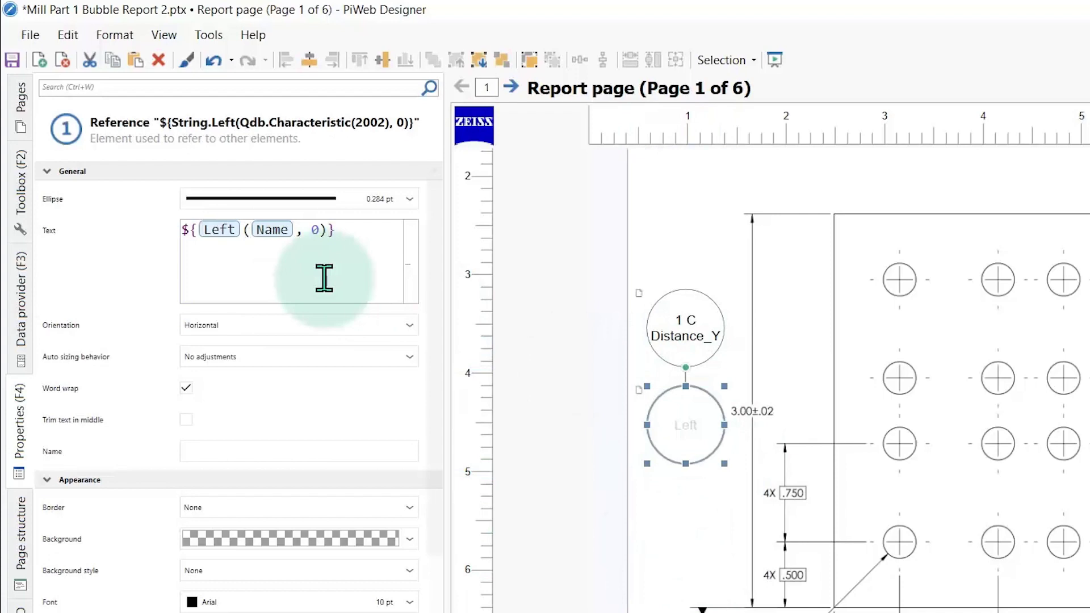
click(317, 231)
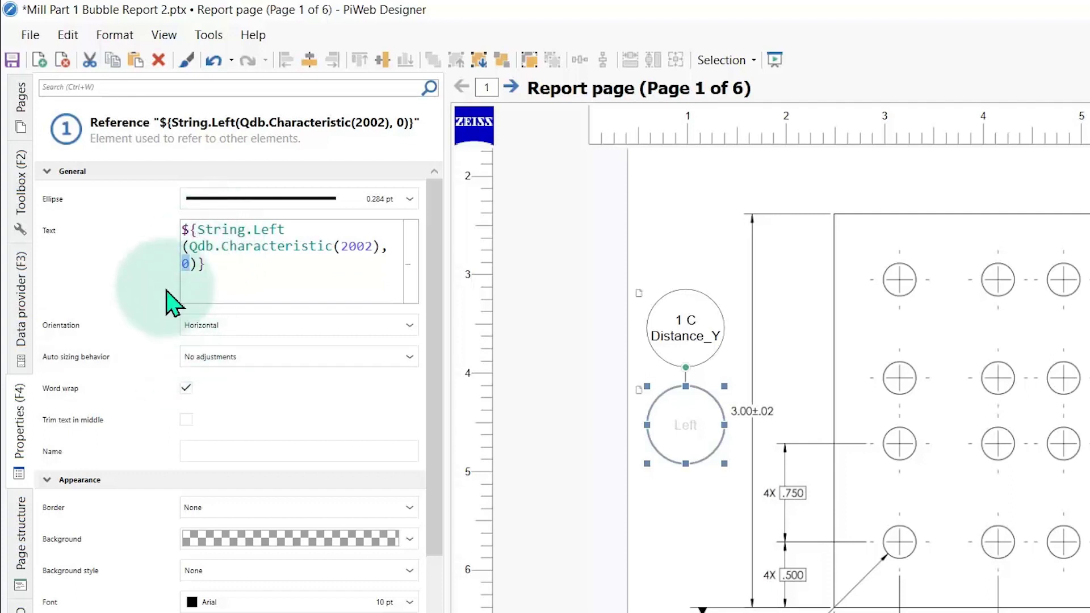
double_click(187, 264)
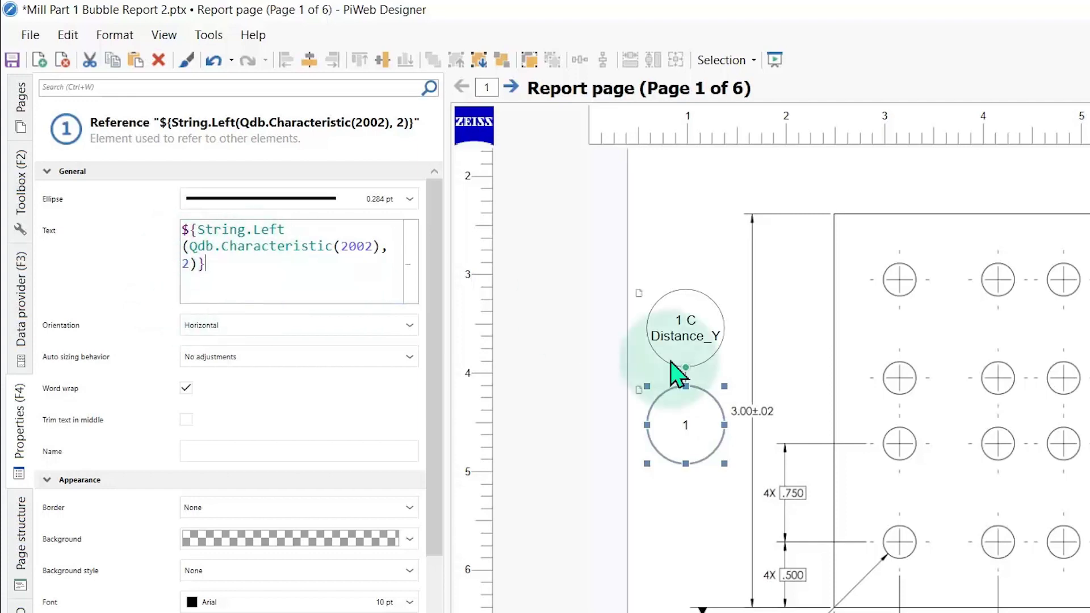
click(729, 524)
click(690, 441)
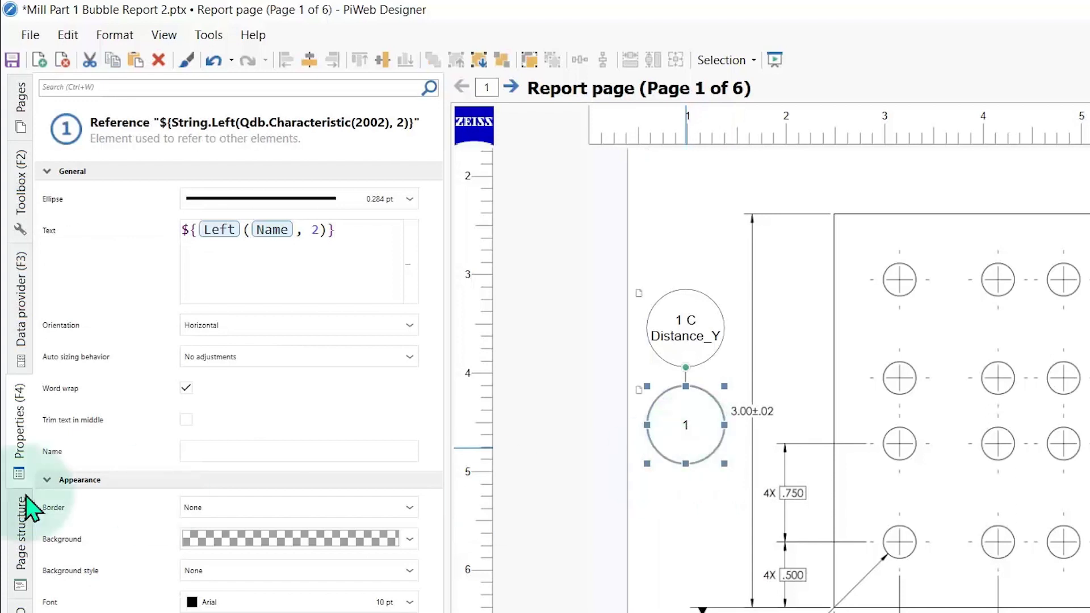
click(293, 228)
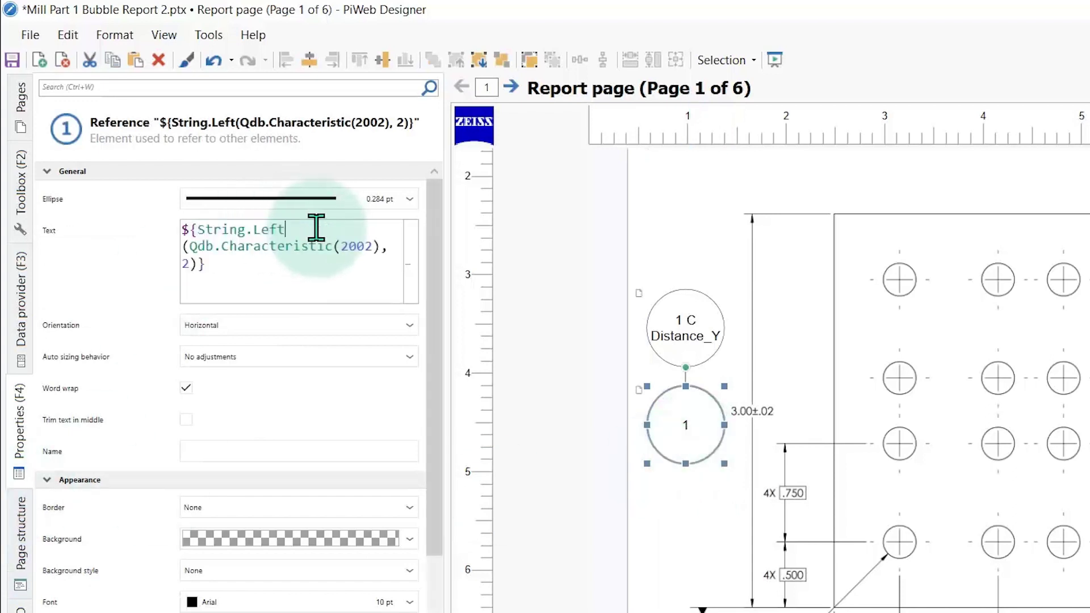
click(189, 262)
key(BackSpace)
text(1)
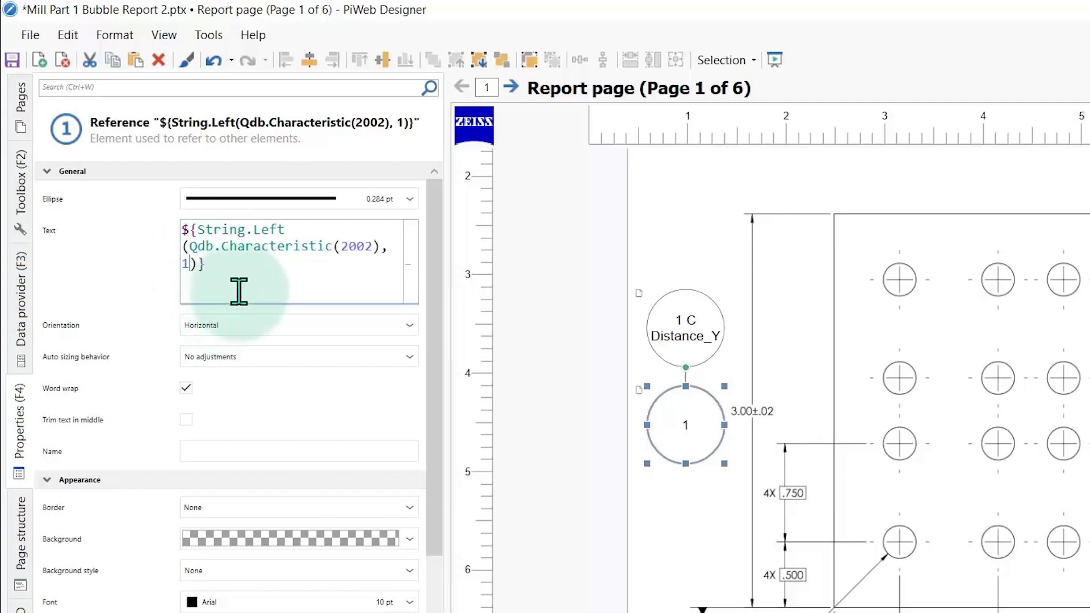
click(682, 430)
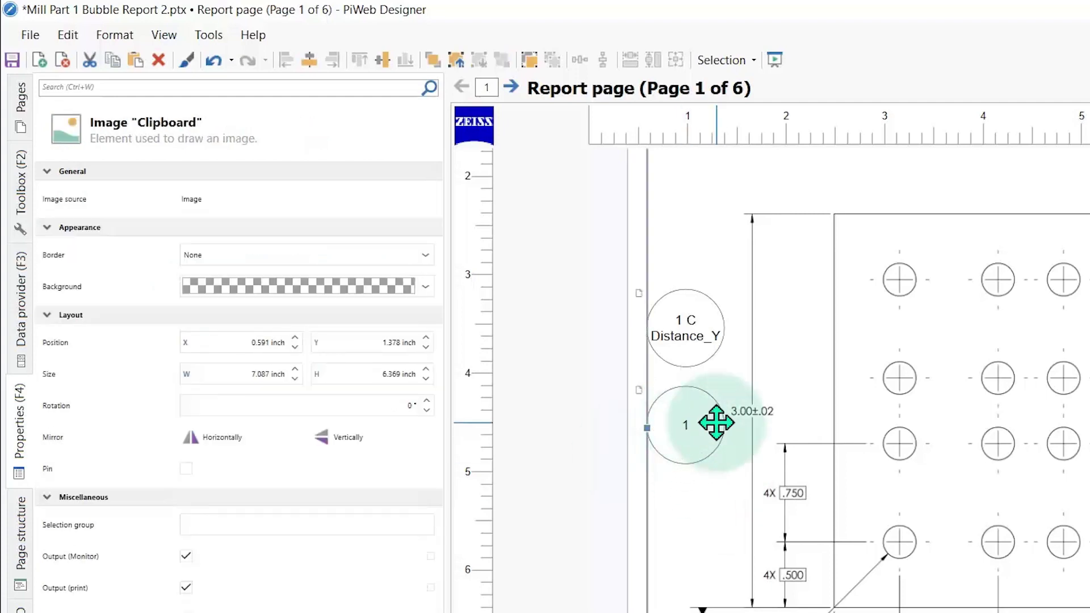
- Delete the upper Distance_Y bubble
click(703, 423)
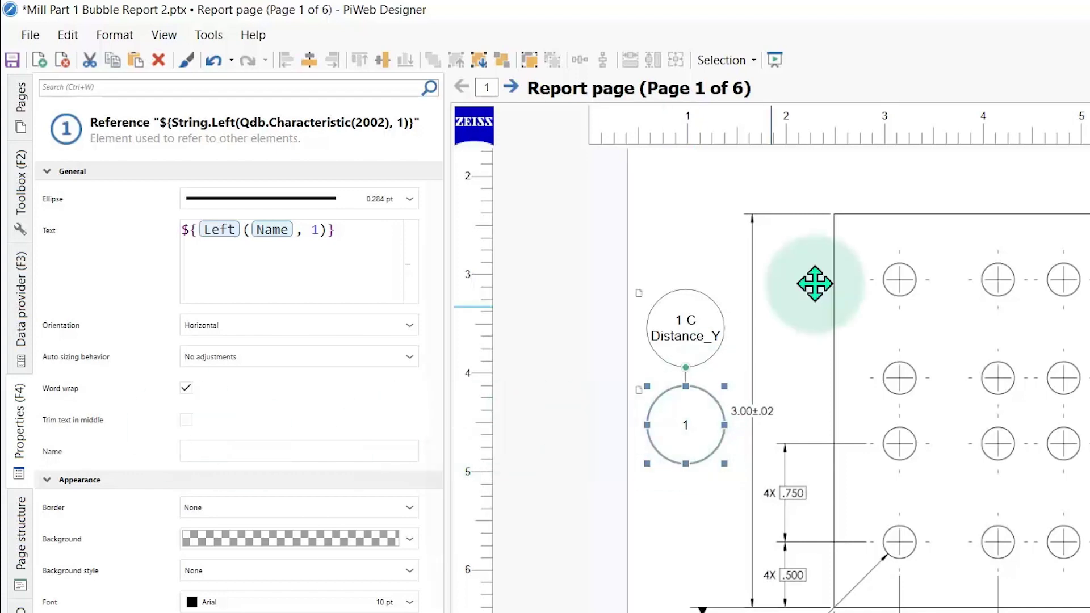
click(690, 328)
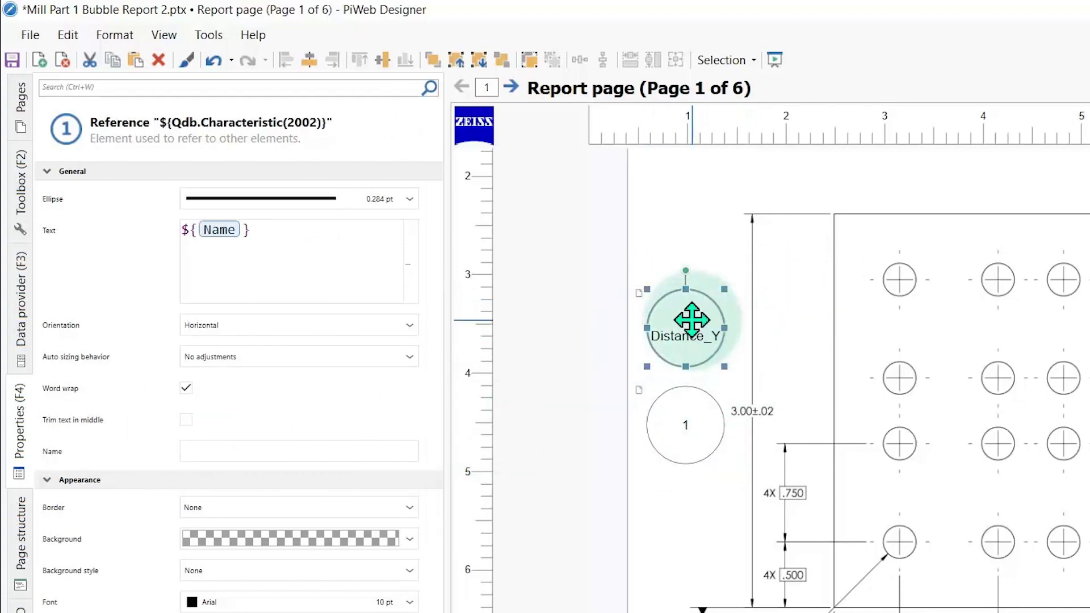
key(Delete)
- Shrink the bubble numbered 1 to about 0.59 x 0.59 inch
click(691, 430)
click(720, 466)
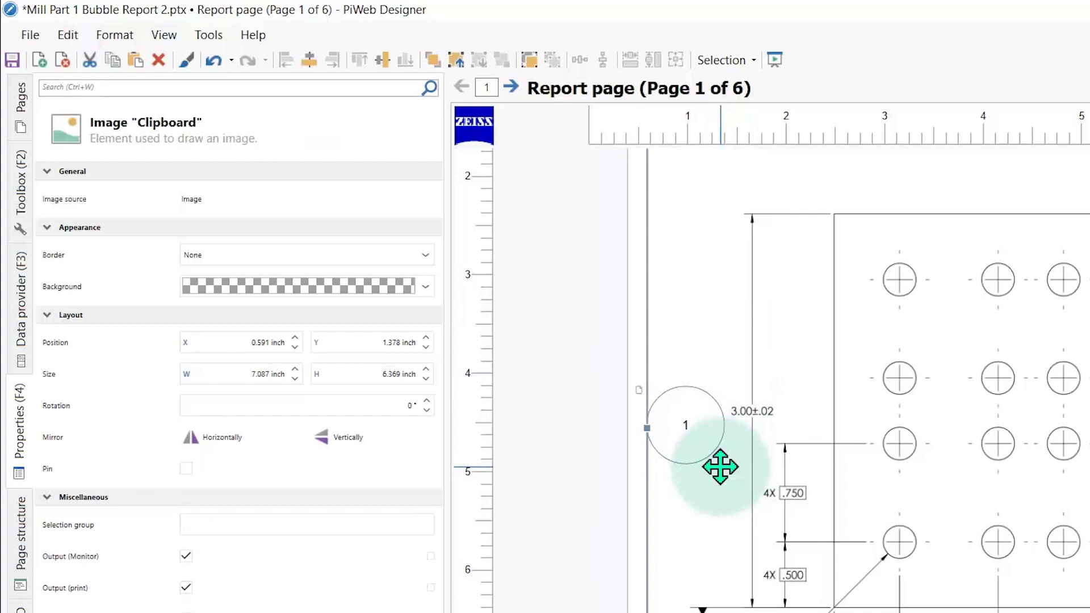
click(699, 450)
drag(723, 462, 686, 425)
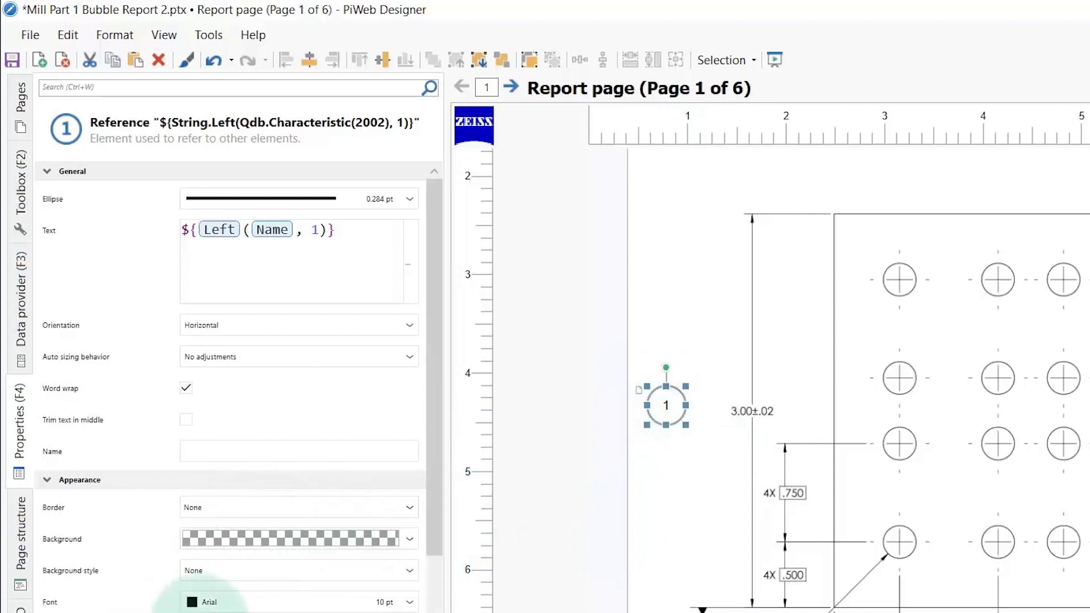
scroll(130, 608, down, 3)
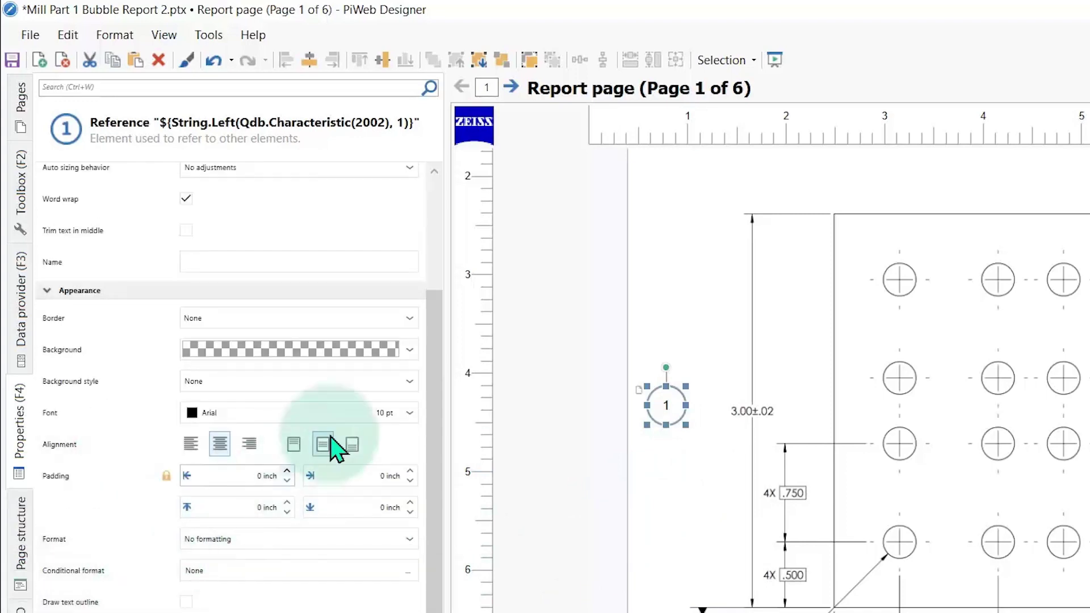
click(364, 381)
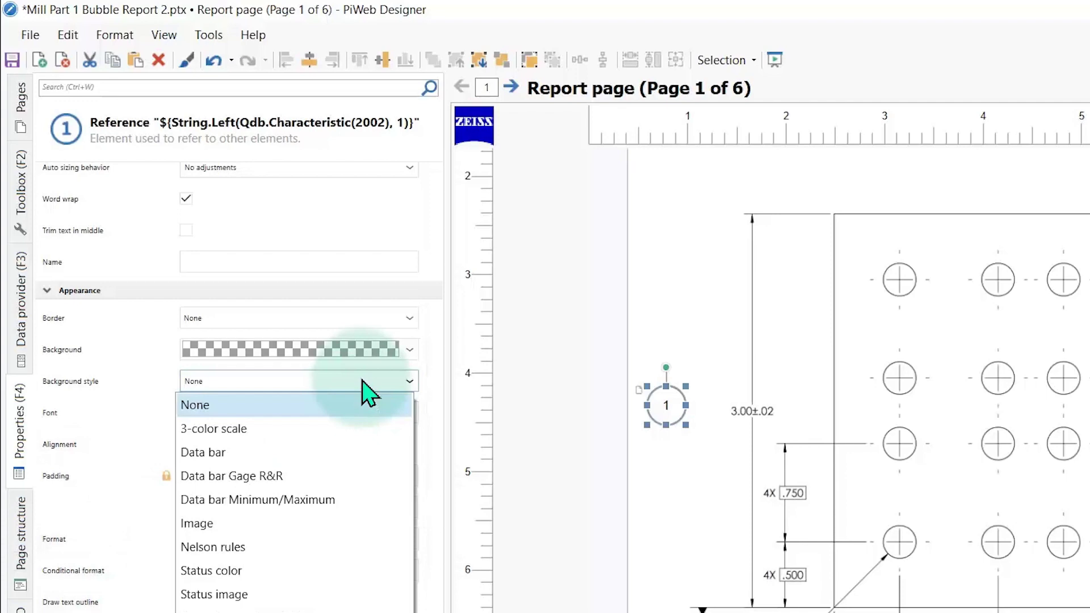
click(209, 572)
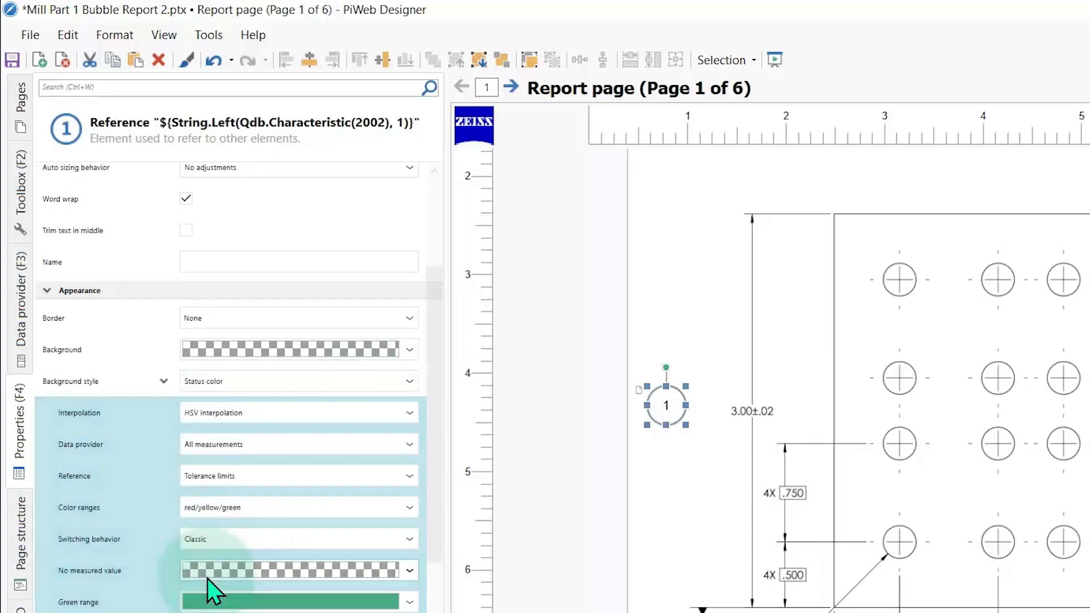
click(711, 450)
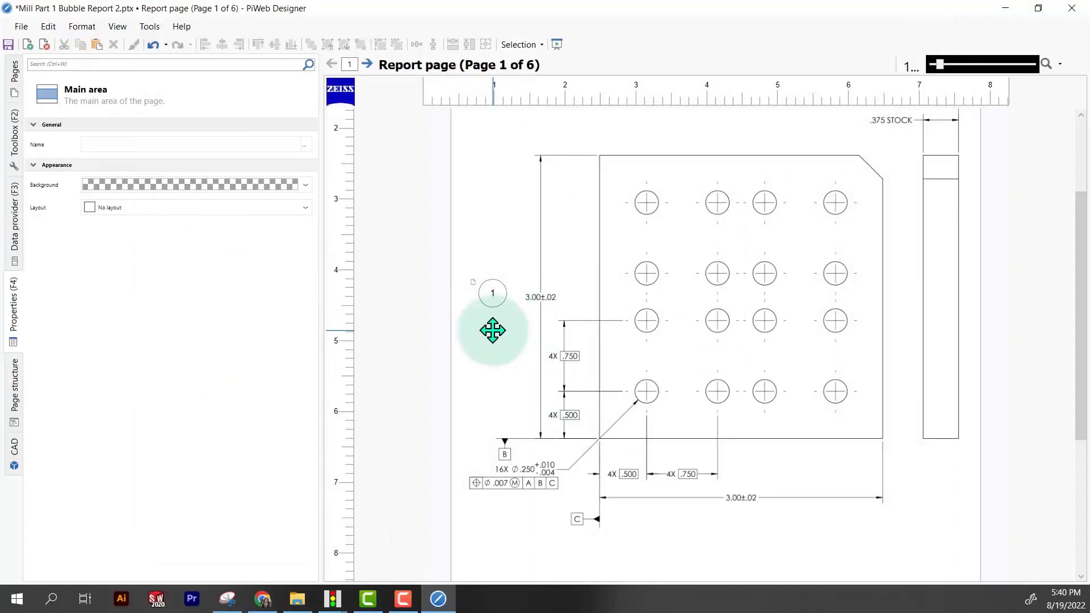
click(492, 293)
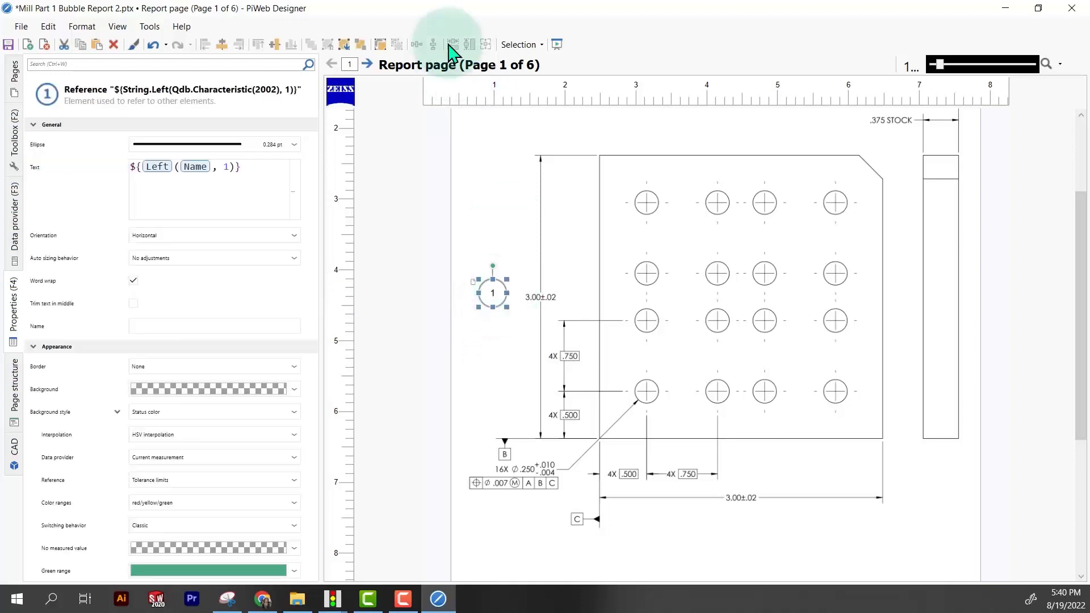
click(557, 45)
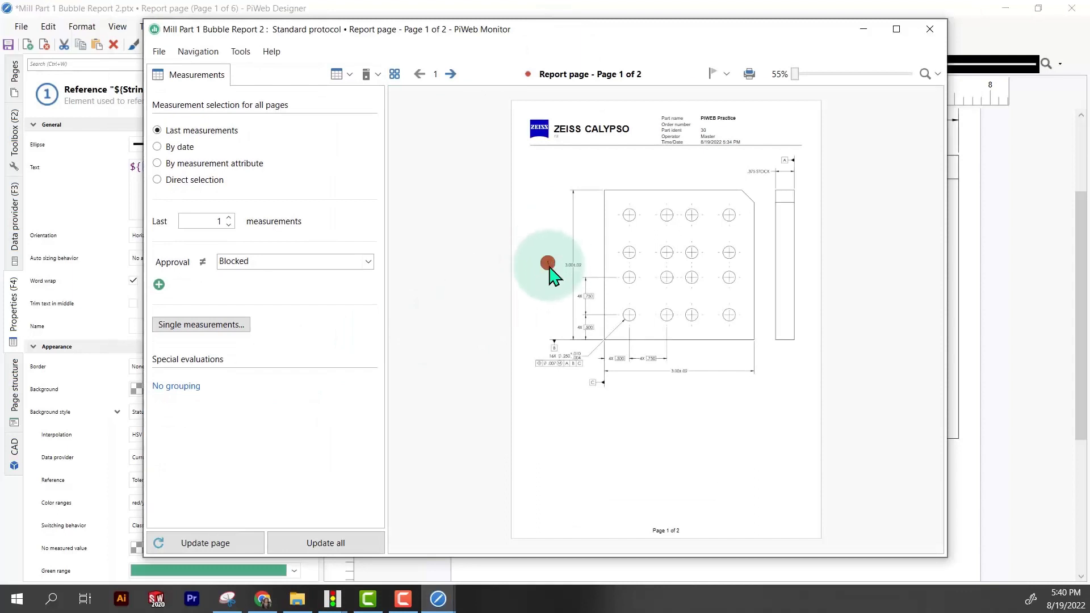
click(944, 32)
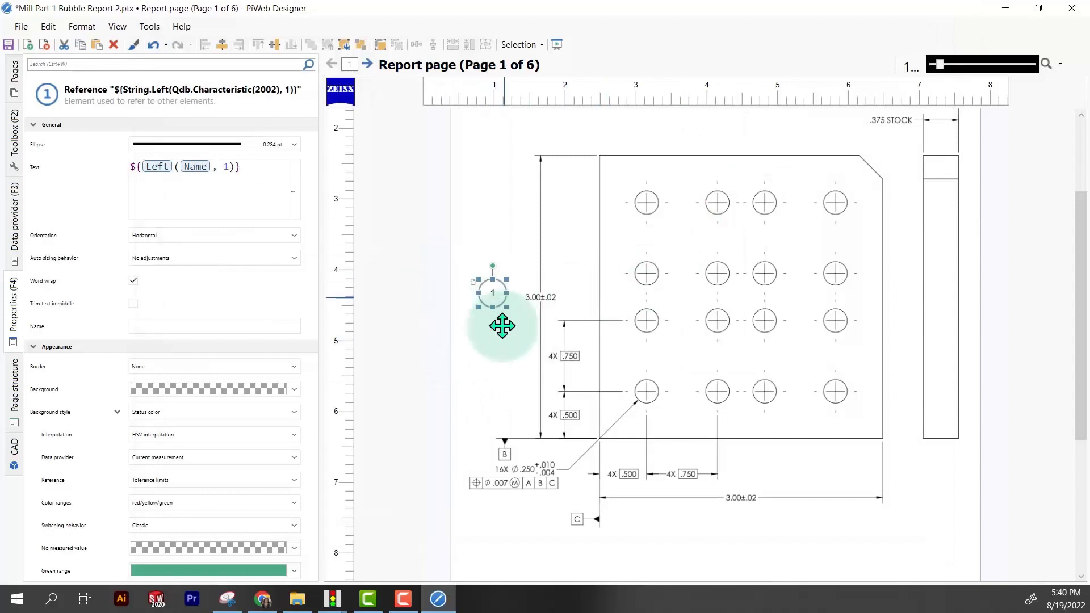
- Place two copies of bubble 1 beside and below the hole callout
click(492, 295)
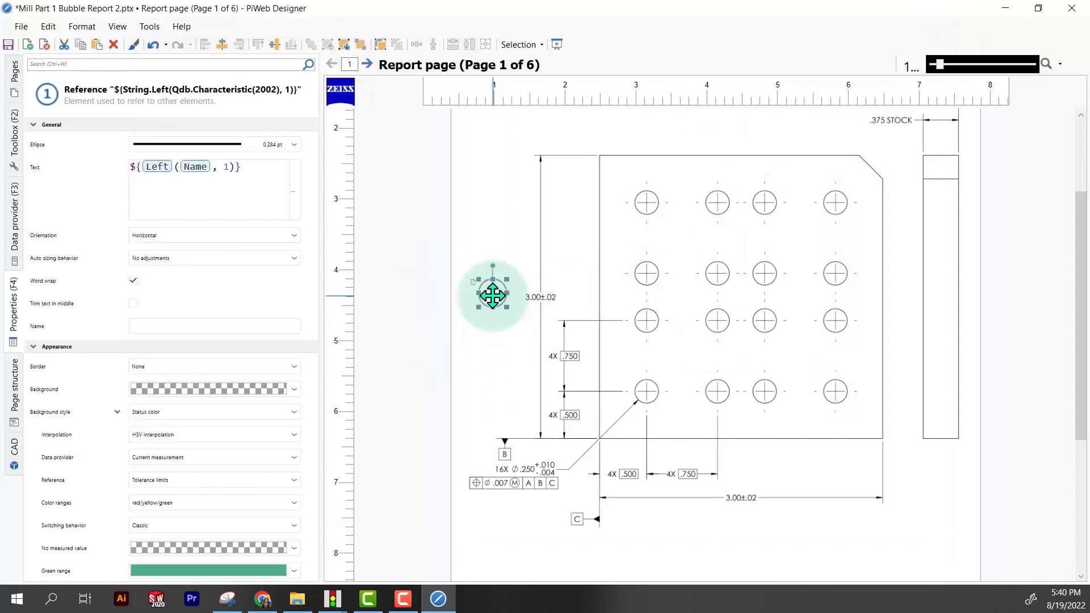
drag(492, 294, 478, 461)
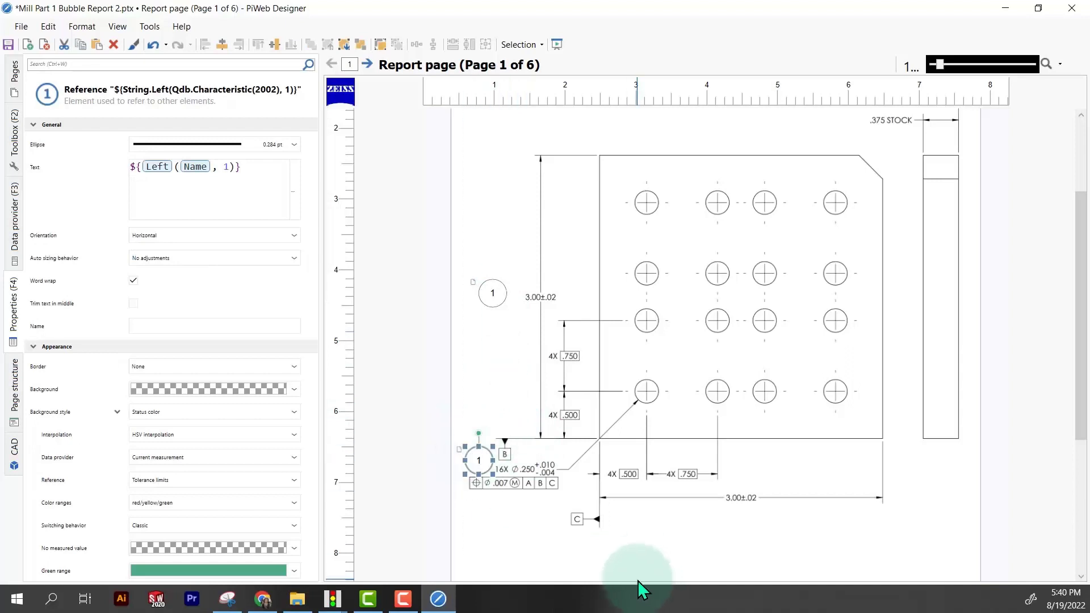
key(ctrl+v)
click(650, 579)
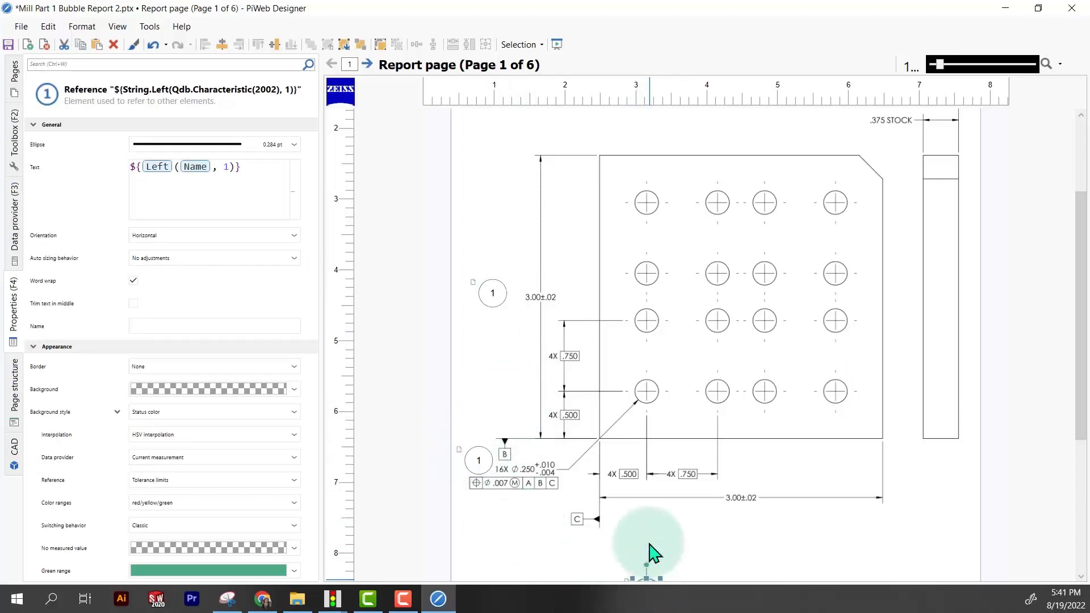
scroll(649, 553, down, 1)
drag(645, 530, 507, 449)
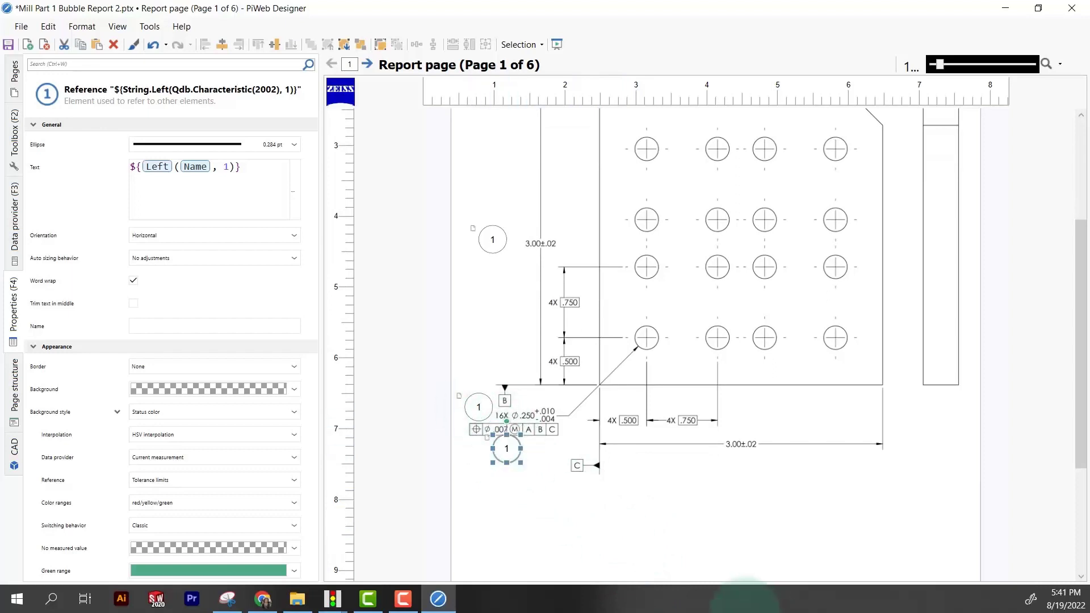
- Put another copy under the bottom 3.00±.02 dimension and nudge the original top bubble right
key(ctrl+v)
drag(668, 575, 758, 456)
click(487, 240)
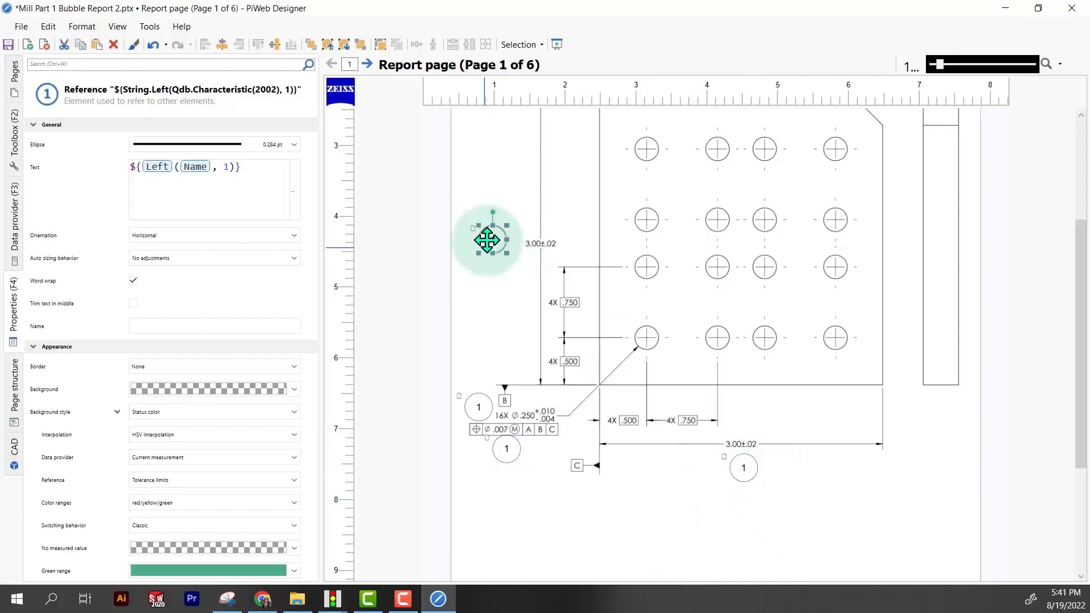
drag(487, 239, 501, 239)
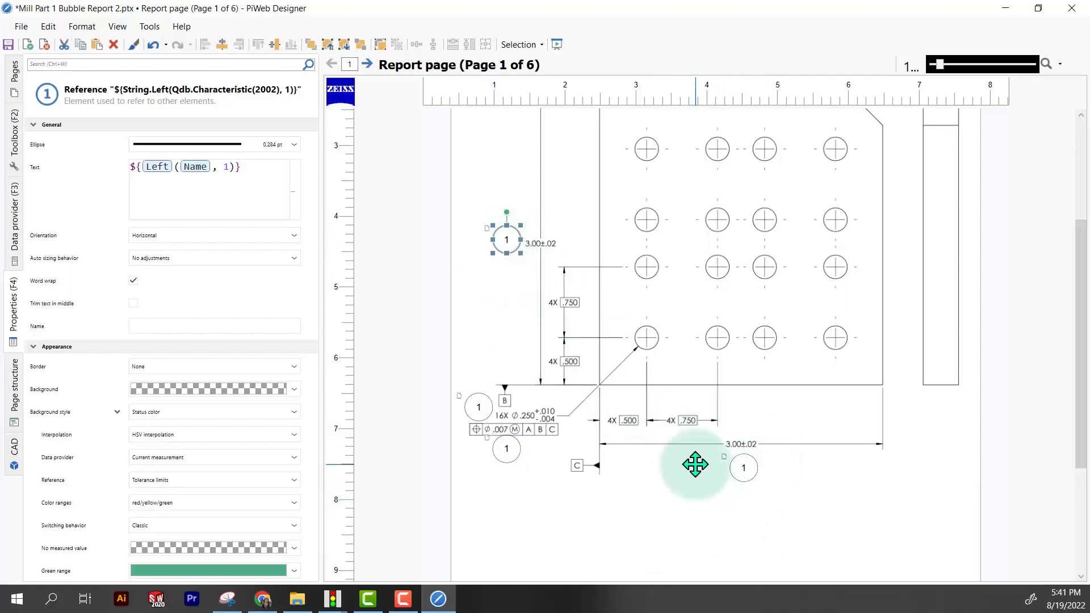
click(547, 309)
click(499, 231)
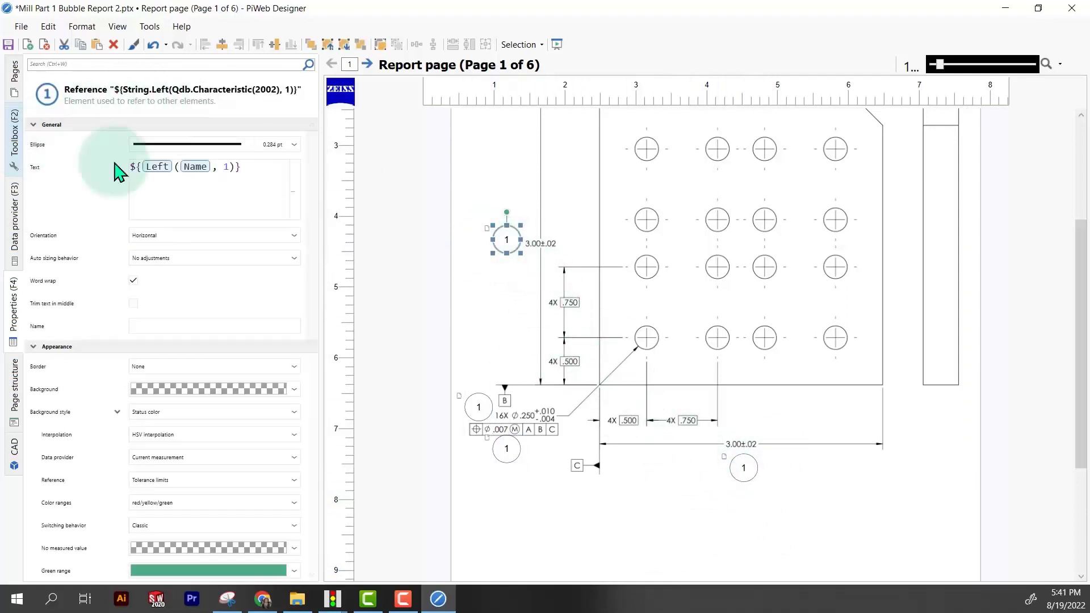
- Bind the bubble under the bottom dimension to 2 C Distance_X
click(15, 230)
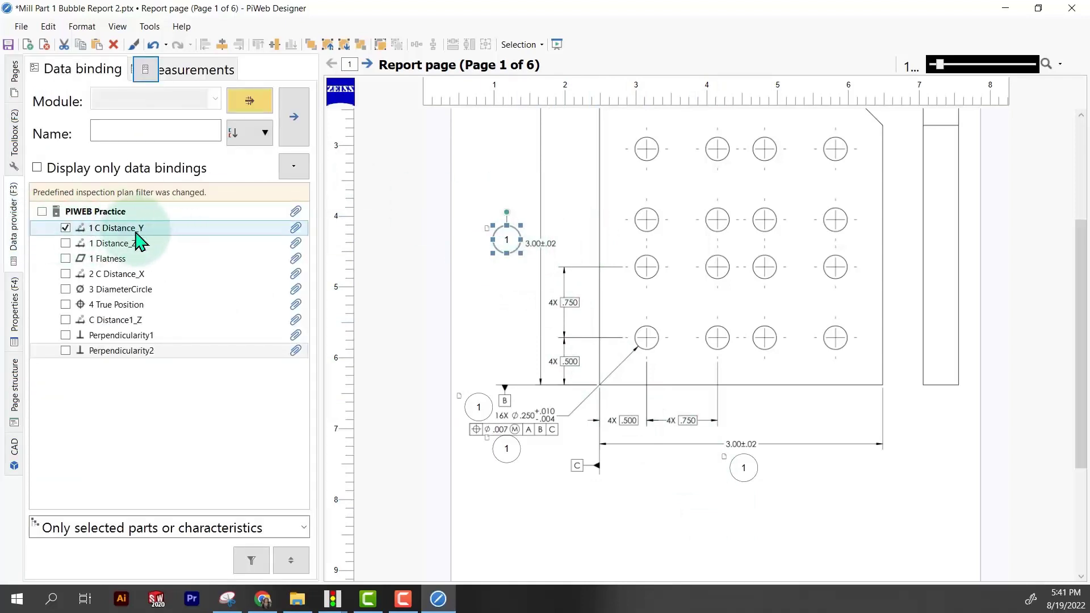
click(743, 472)
click(66, 243)
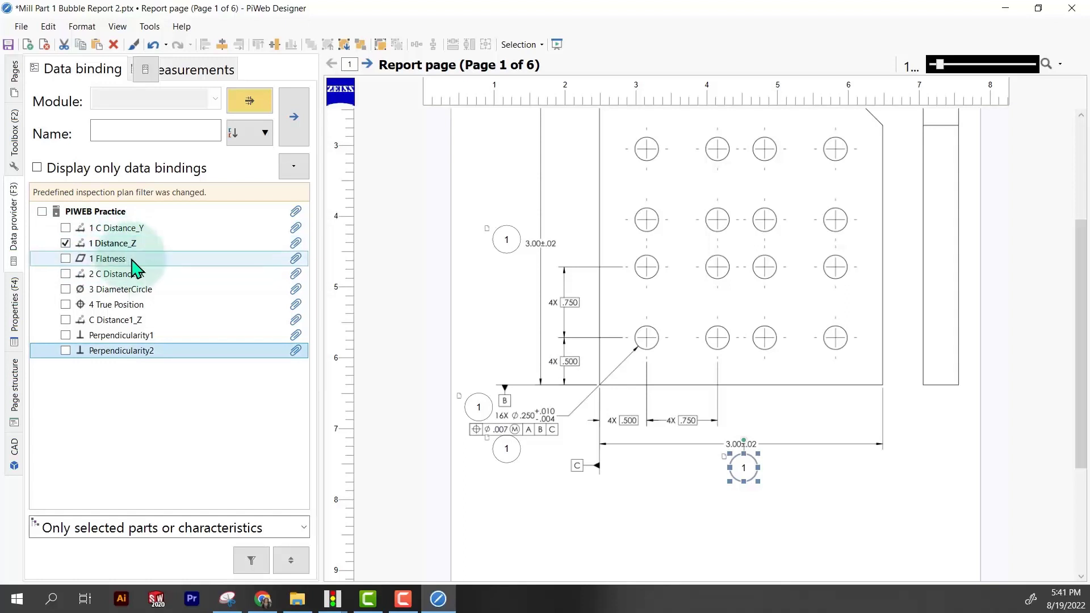
click(66, 274)
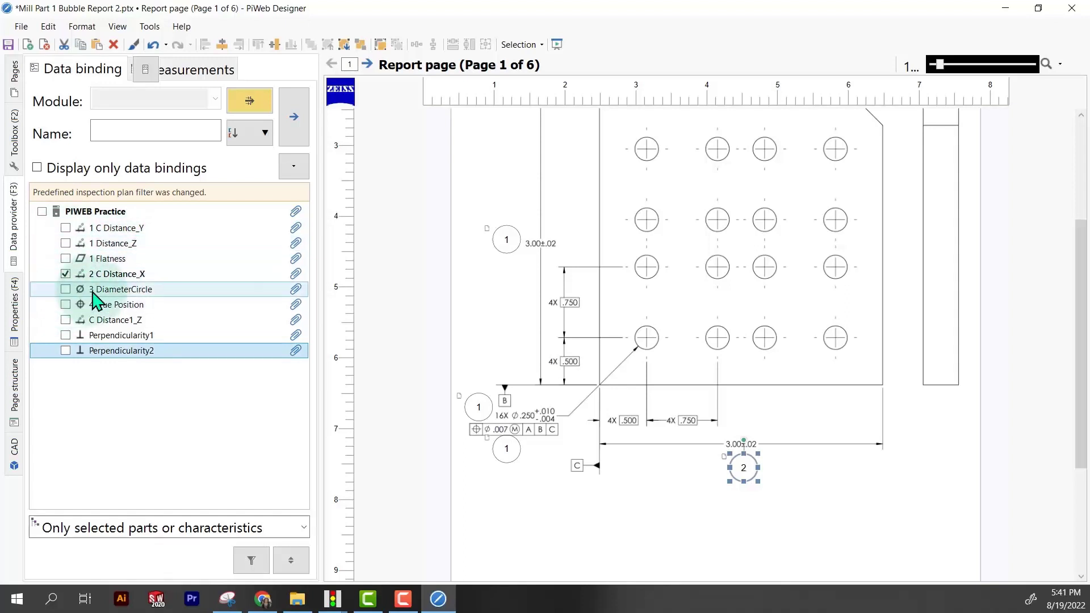
click(108, 275)
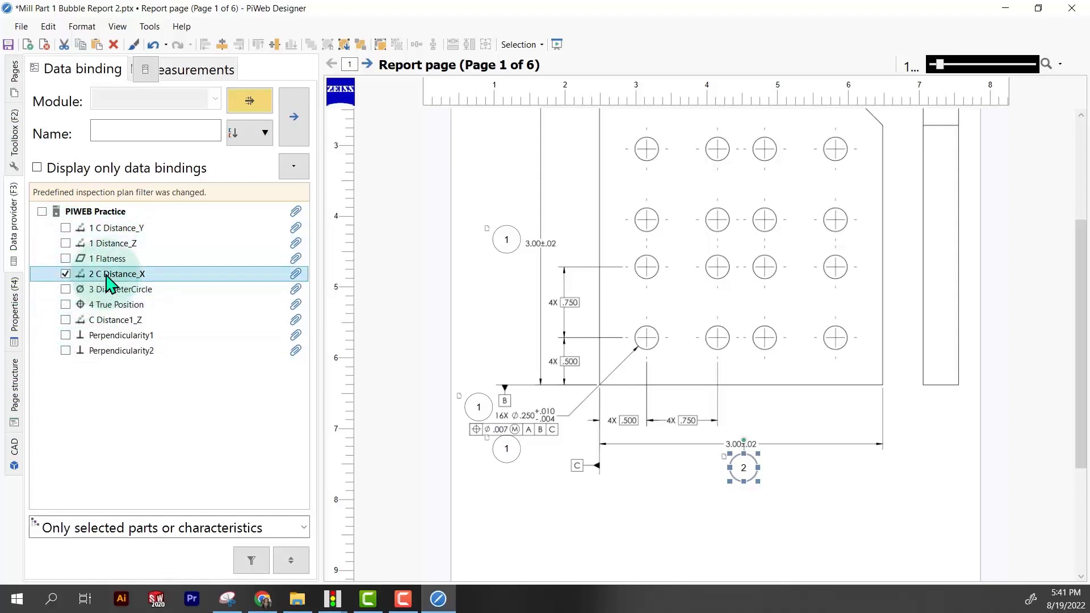
- Bind the hole-callout bubble to 3 DiameterCircle and the one below it to 4 True Position
click(477, 402)
click(67, 290)
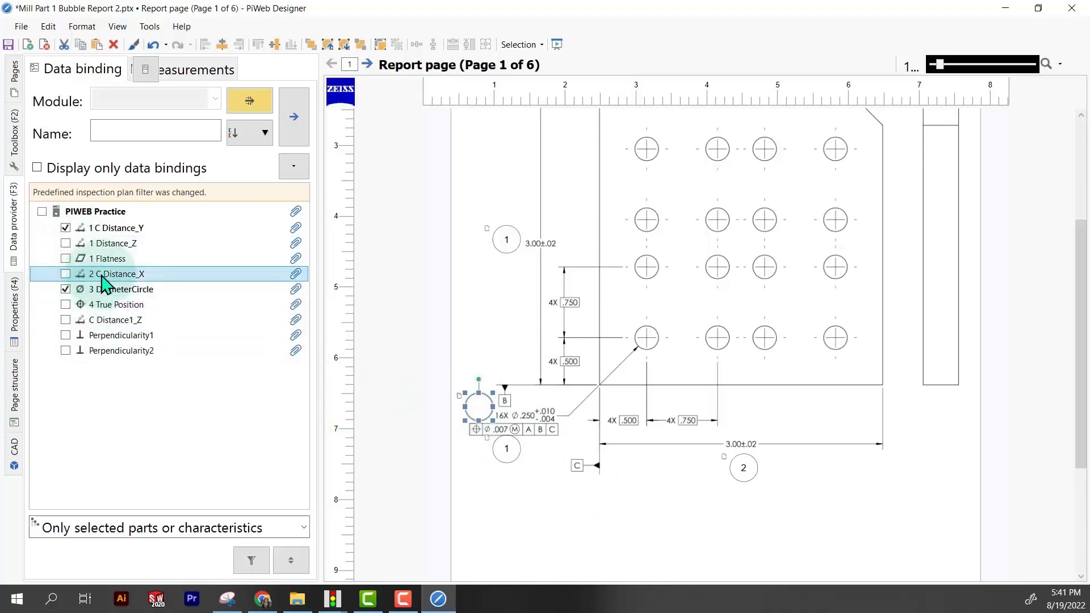
click(477, 403)
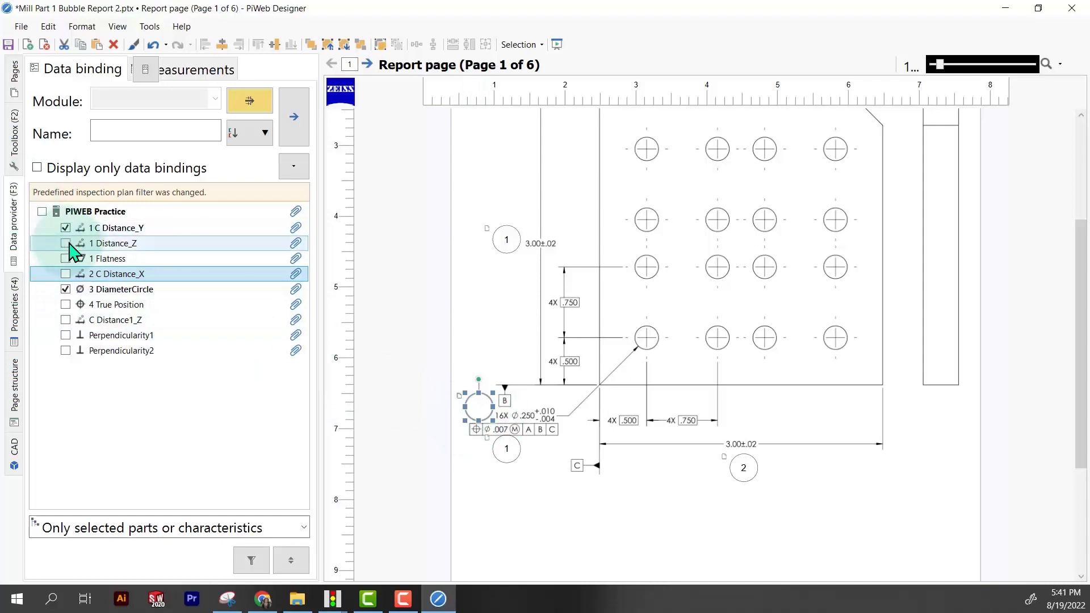
click(65, 228)
click(515, 449)
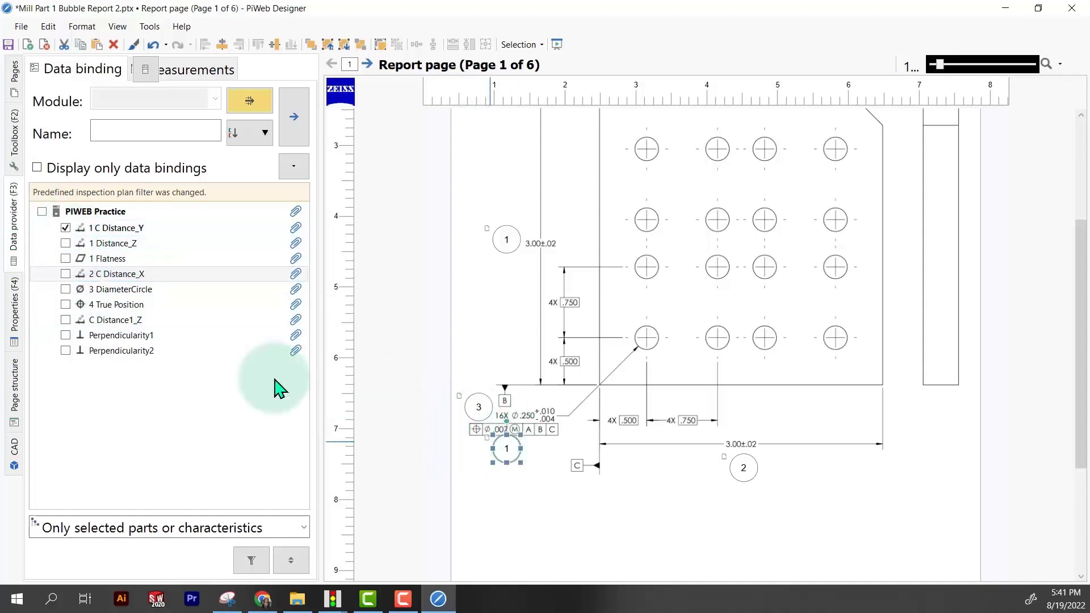
click(67, 305)
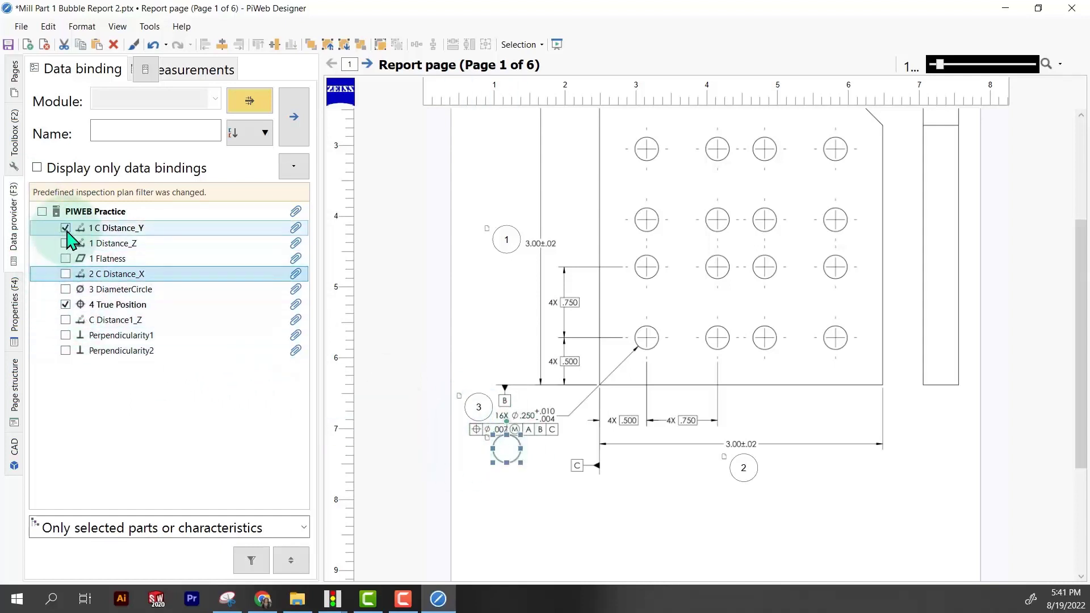
click(513, 519)
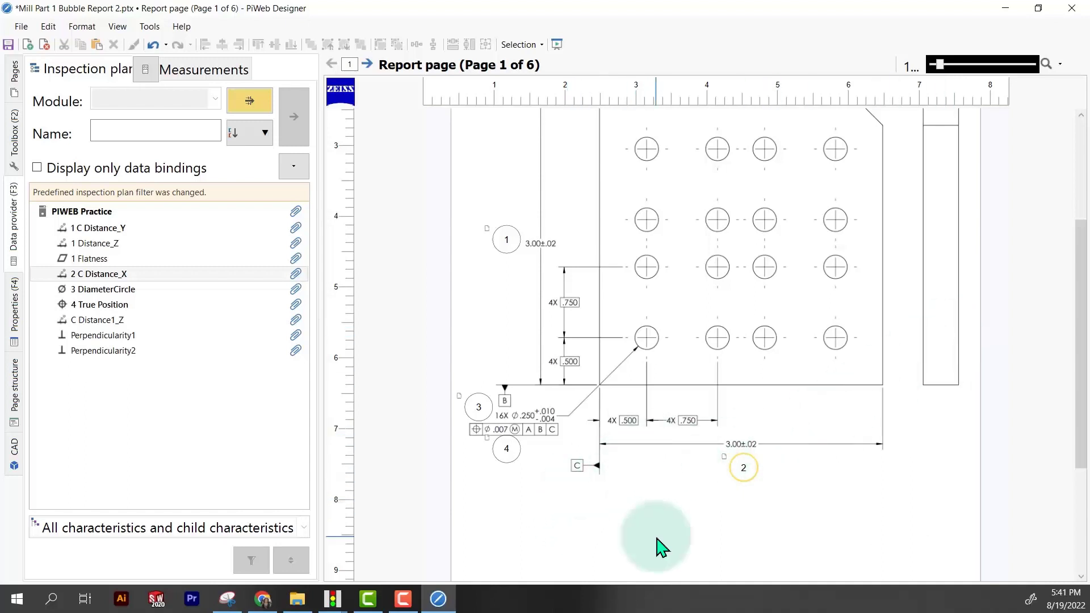
- Preview the status-coloured bubbles in PiWeb Monitor, then save Mill Part 1 Bubble Report 2.ptx
click(559, 45)
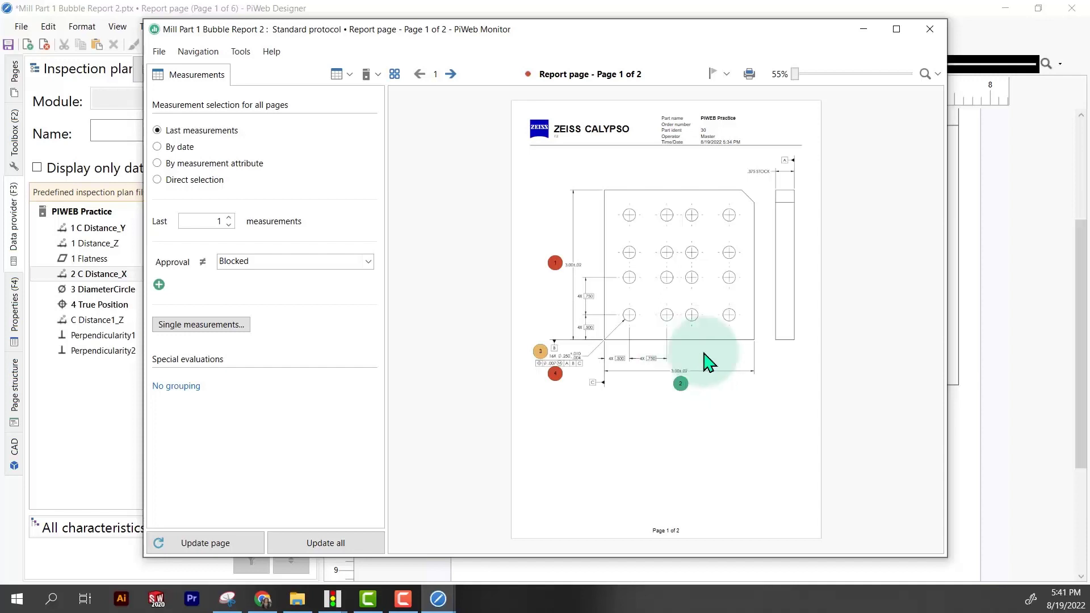
click(931, 32)
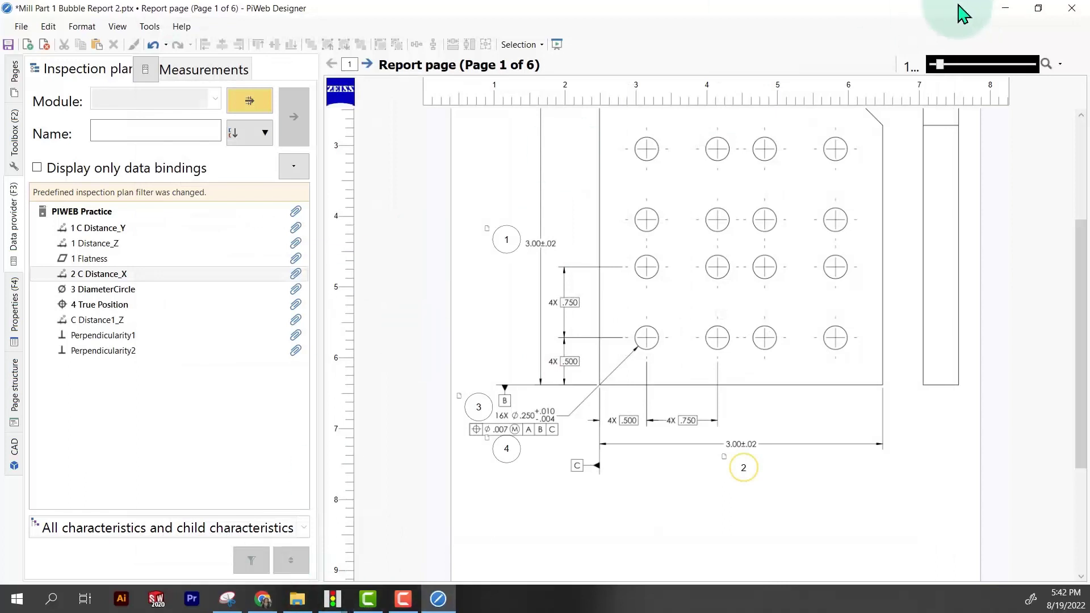
click(9, 45)
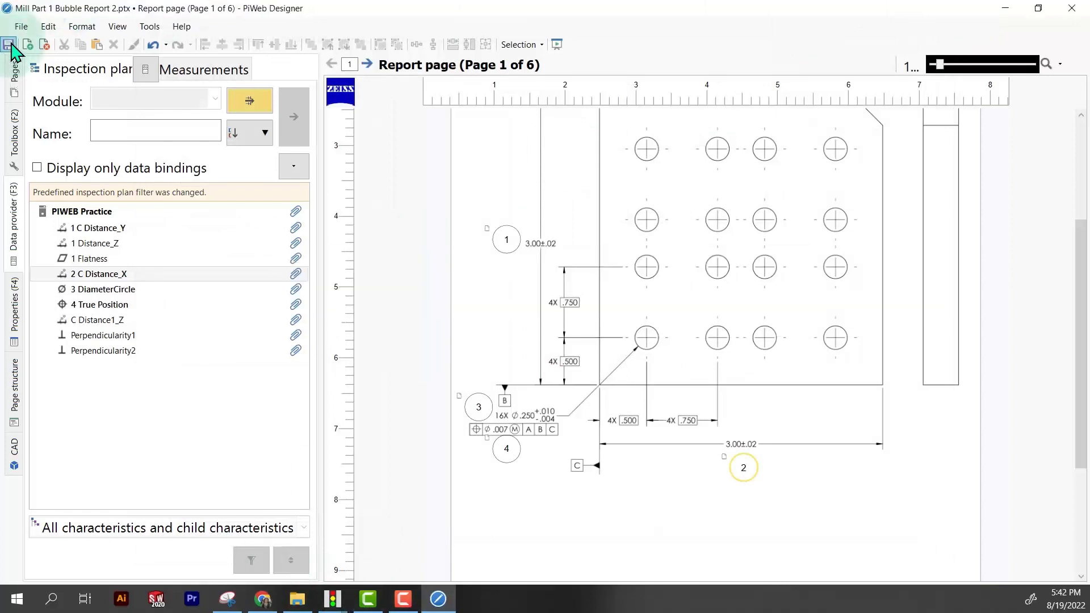
- Rerun the PIWEB Practice measurement from the Offline Planner to generate a fresh PiWeb report with coloured status bubbles
click(1005, 8)
click(763, 170)
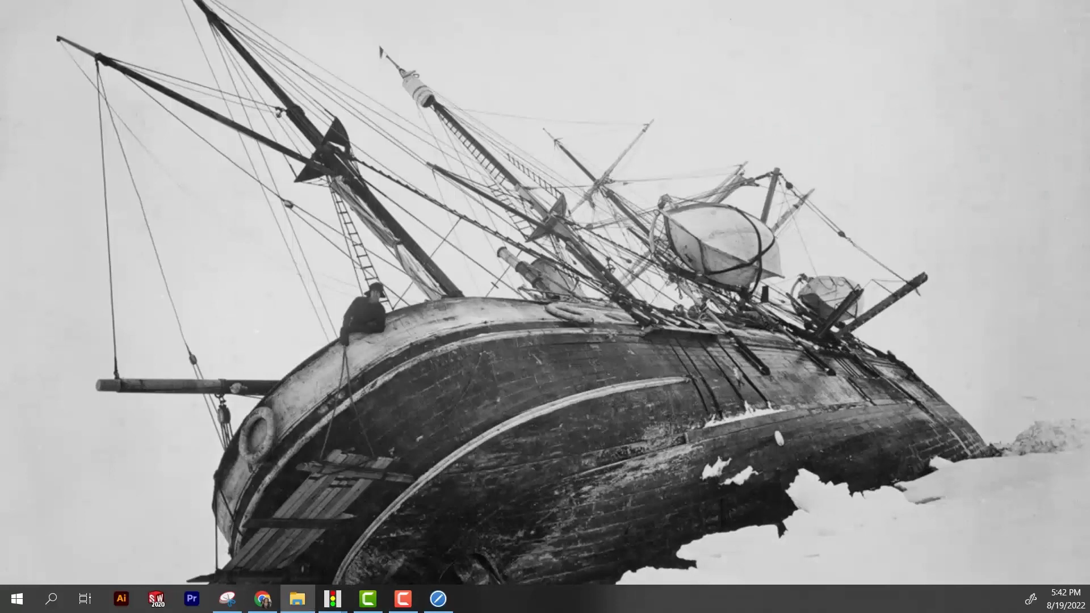
click(332, 599)
click(179, 560)
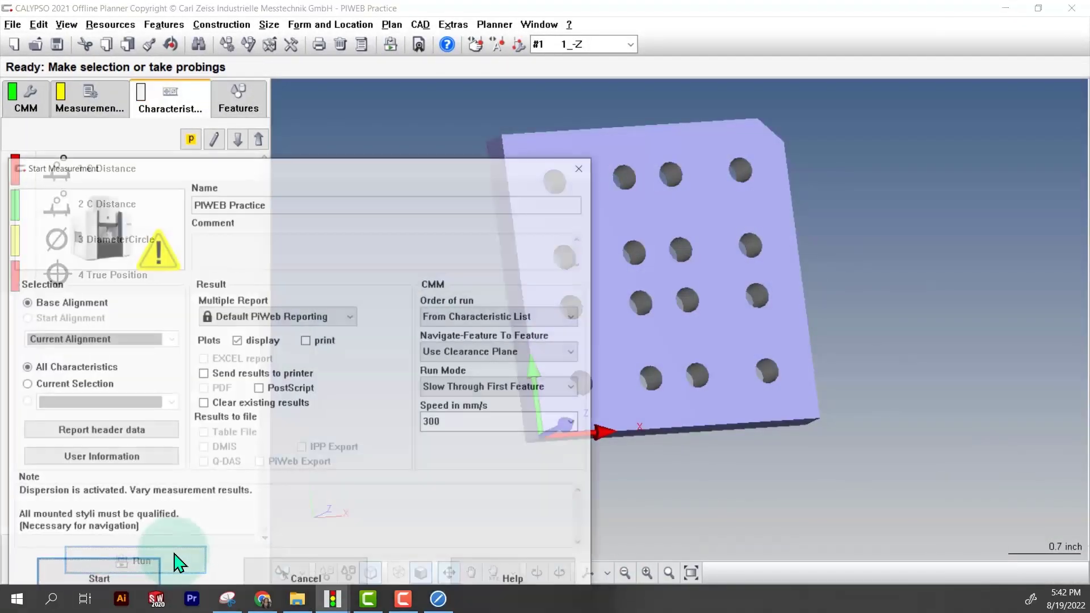
click(139, 576)
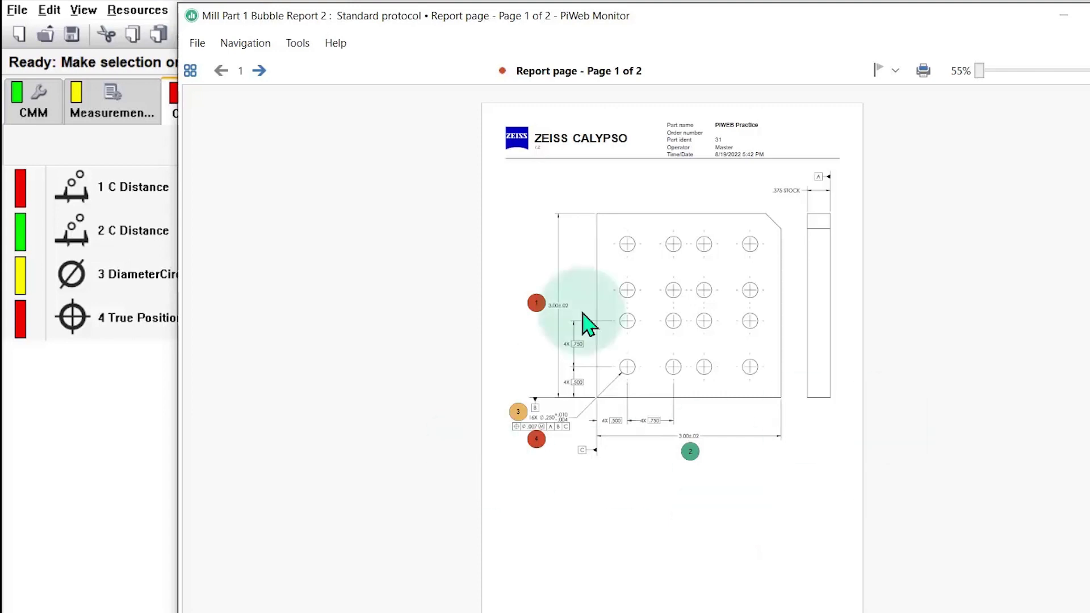
click(257, 70)
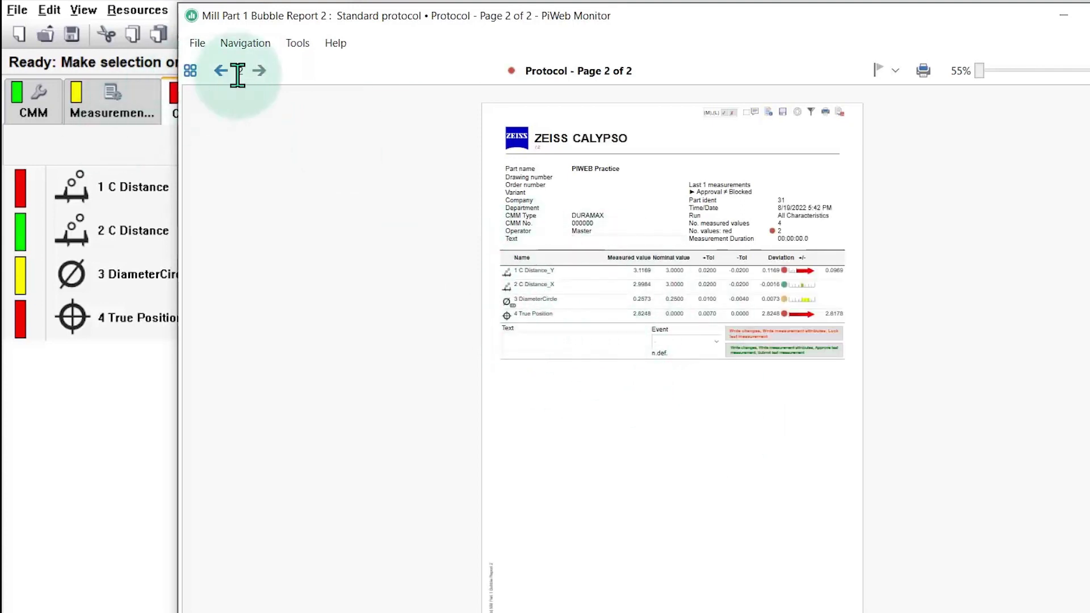
click(222, 71)
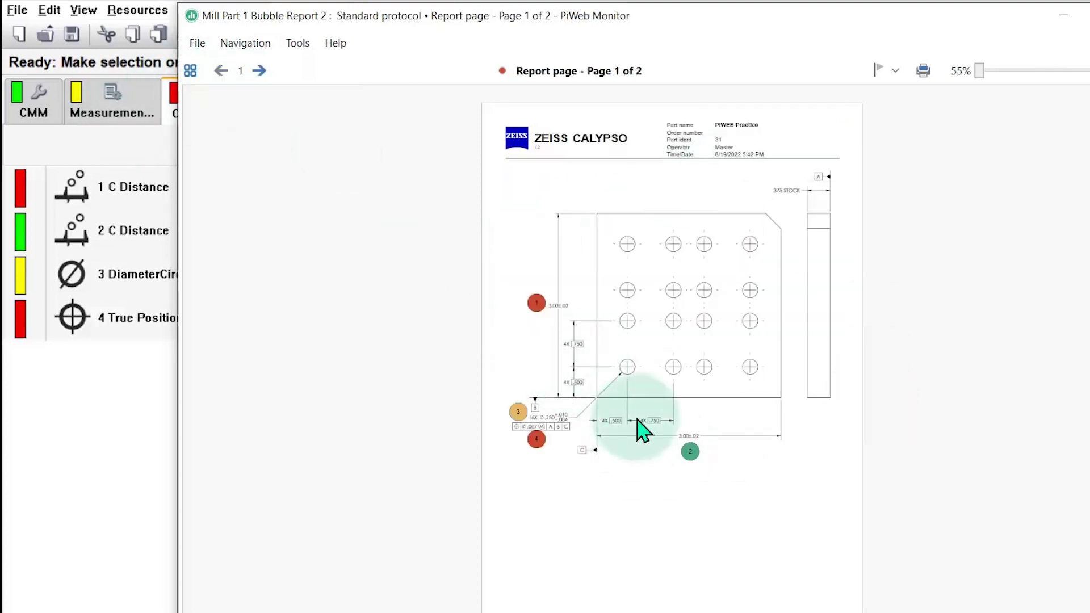